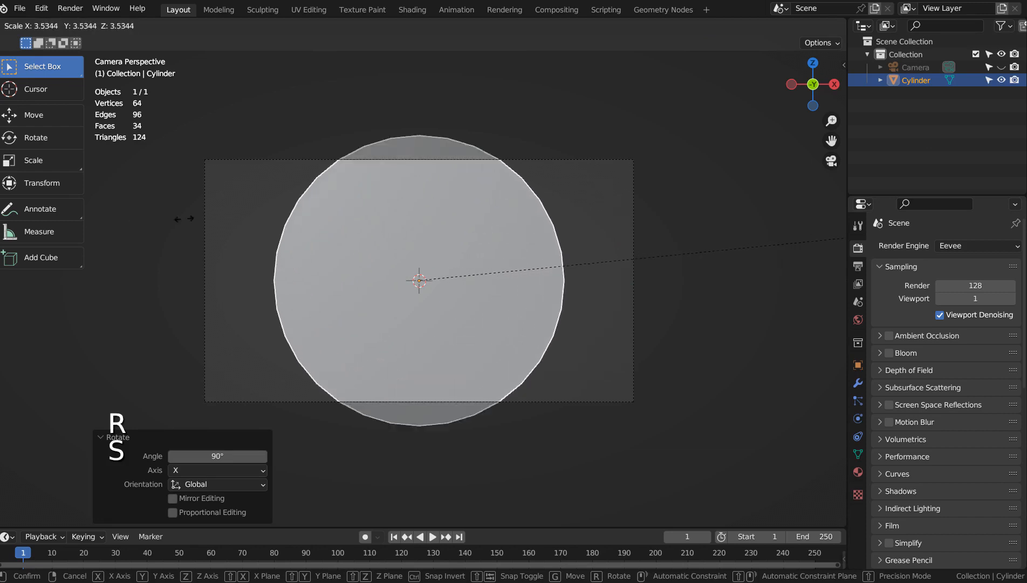
Enlarge the cylinder to about 5.4 times its size and delete its cap face facing the camera.
click(516, 203)
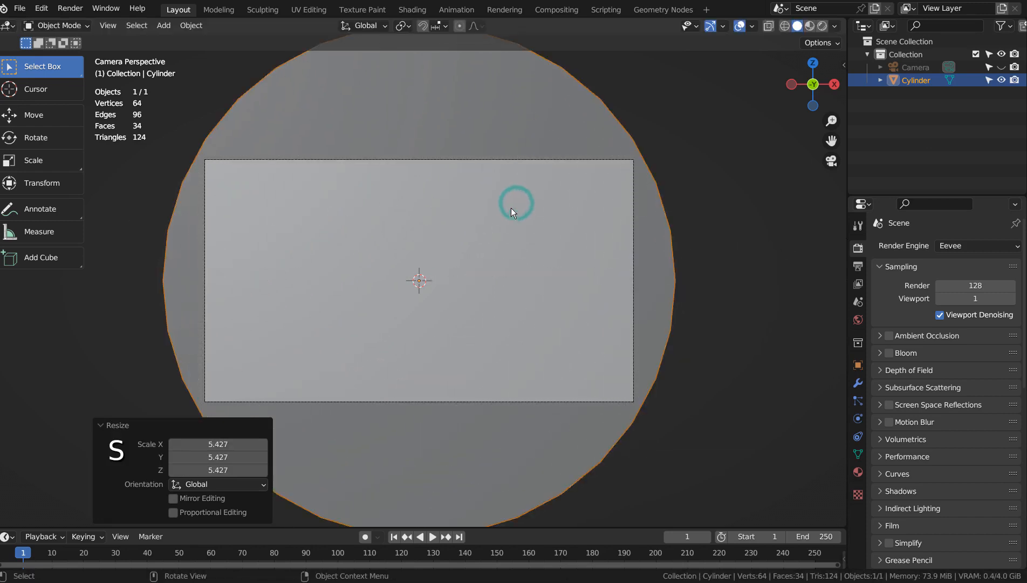
key(Tab)
key(Tab)
key(Tab)
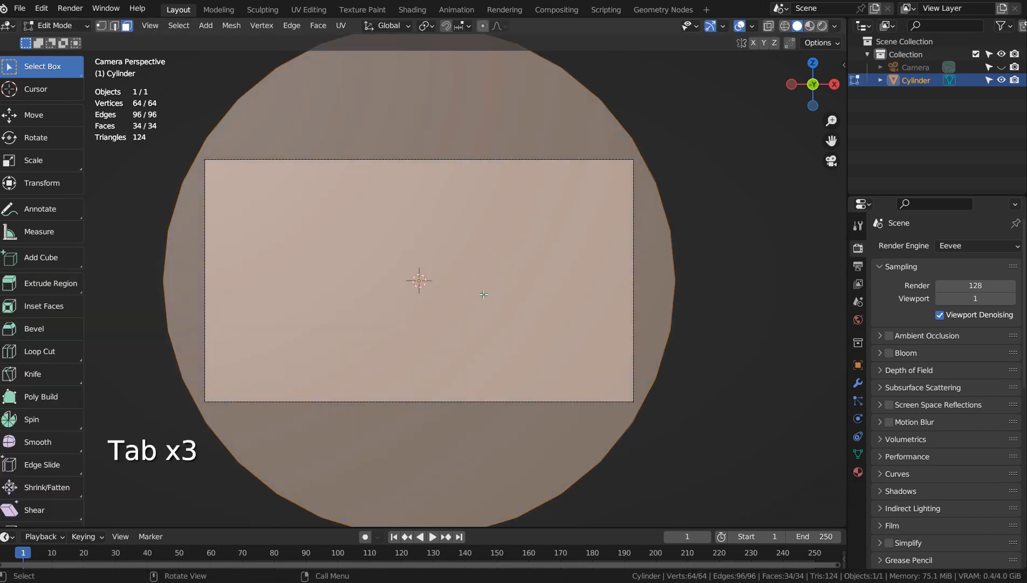
click(482, 294)
key(x)
click(475, 320)
key(Tab)
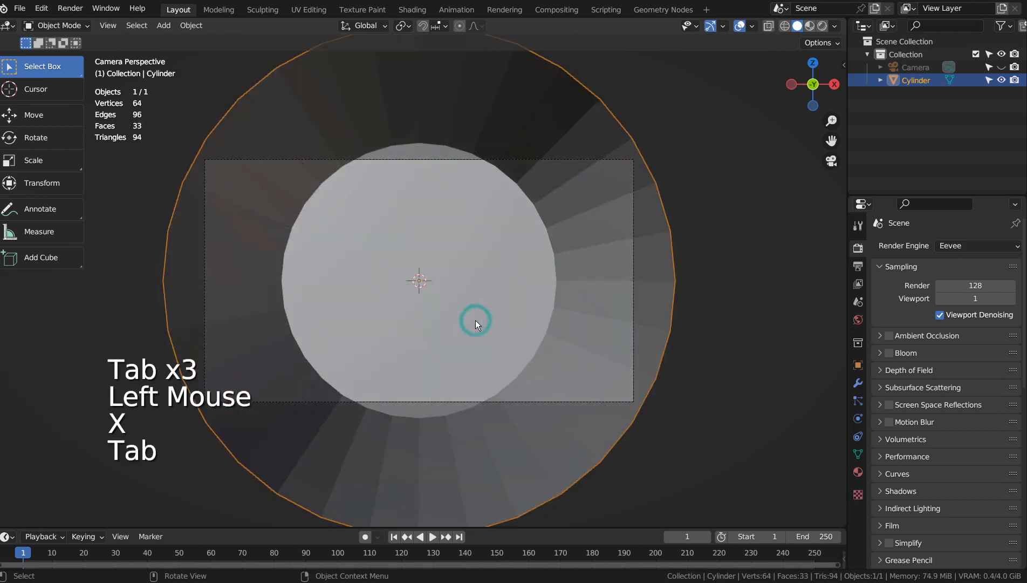
Shrink the cylinder's far cap face to about 0.17 of its size to form a tapering tunnel.
click(487, 282)
key(Tab)
click(457, 271)
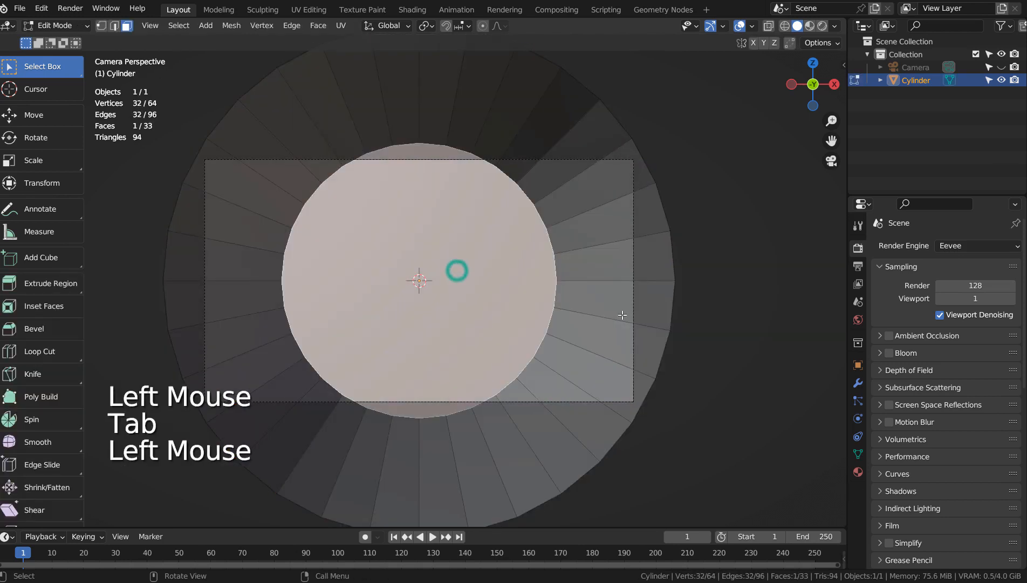
key(s)
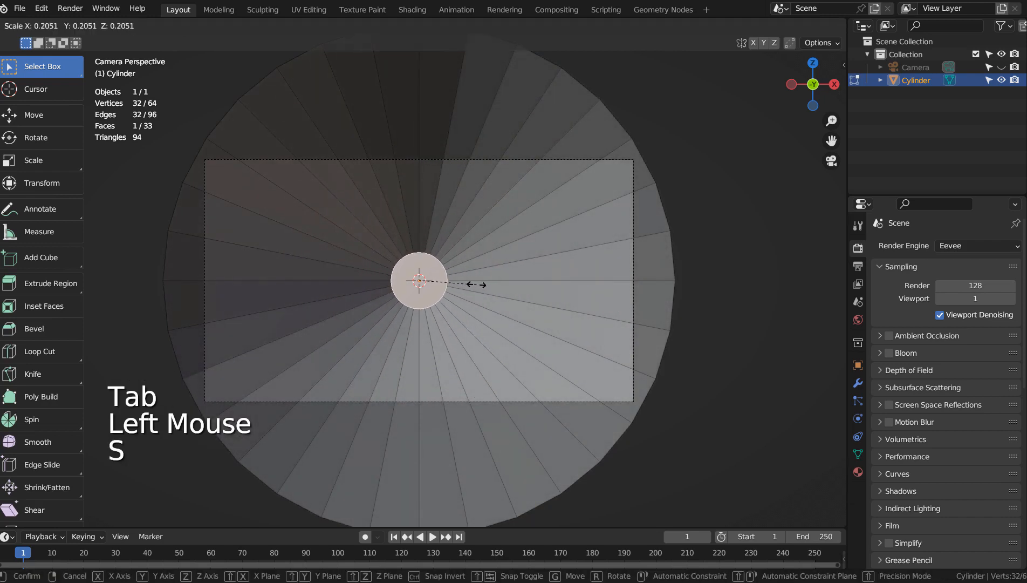
click(467, 282)
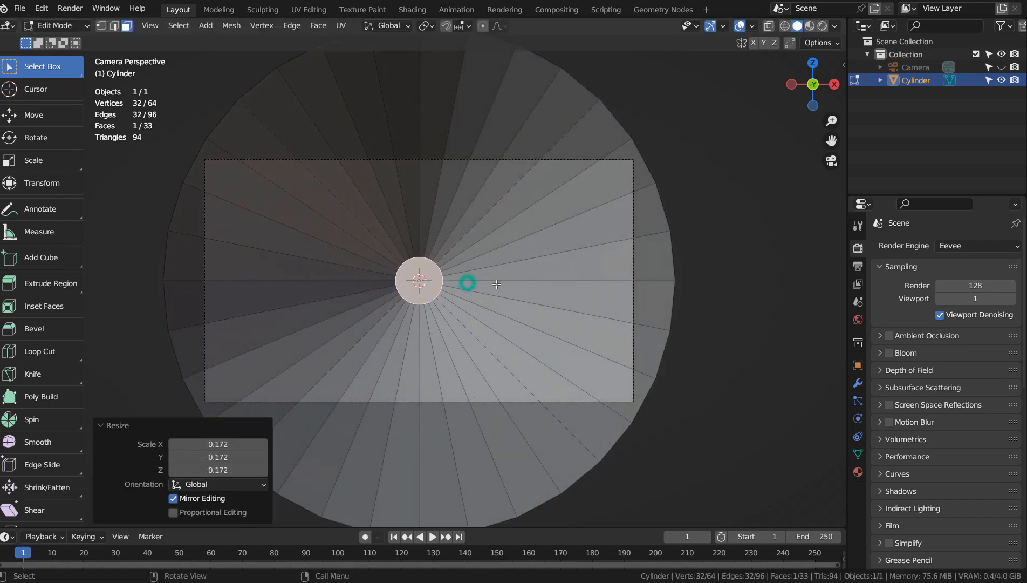
key(Tab)
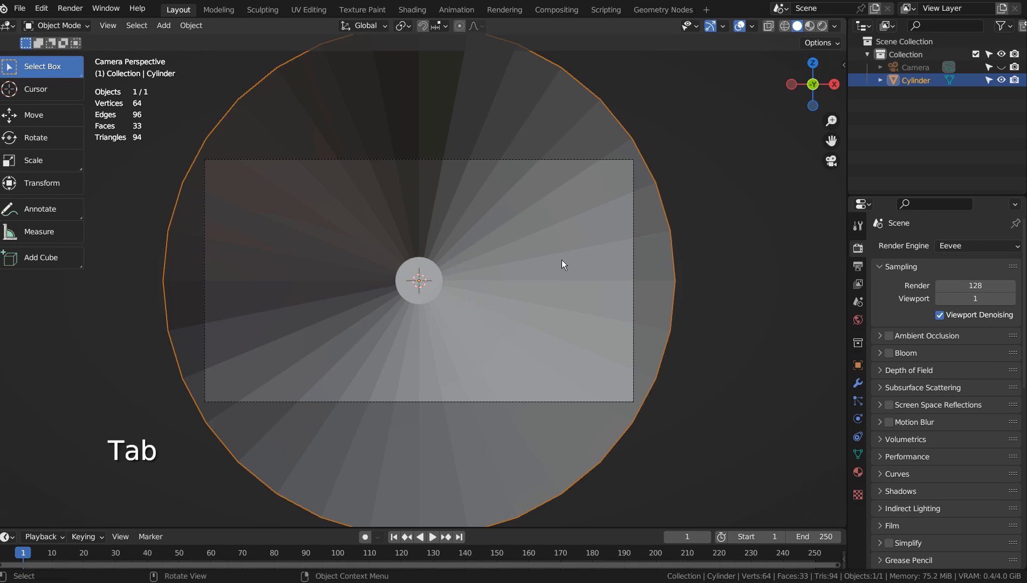
Lower the cylinder along Z until its far cap sits below the camera view's centre, and enlarge it about 1.16 times.
key(g)
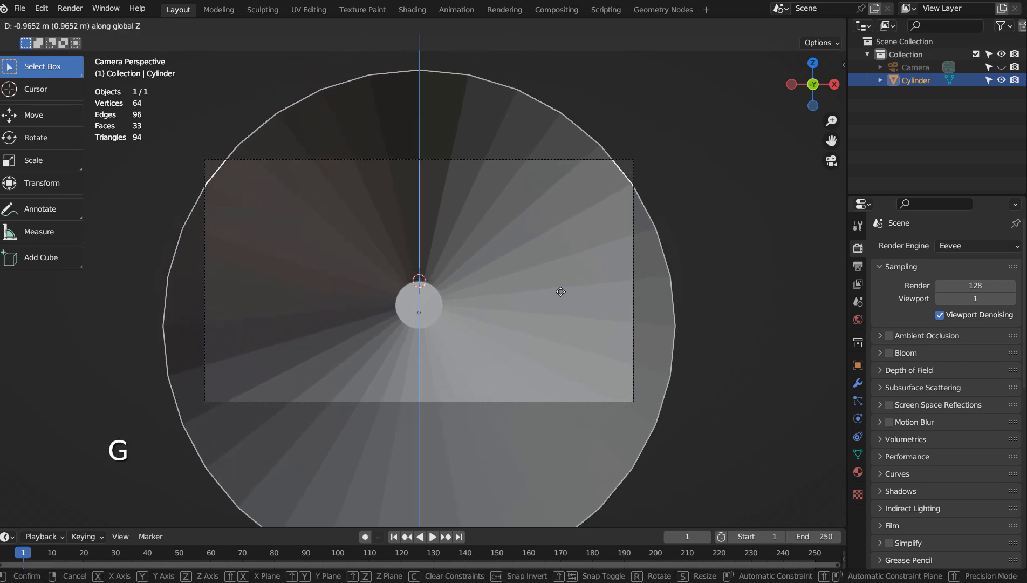
click(560, 292)
key(s)
click(578, 287)
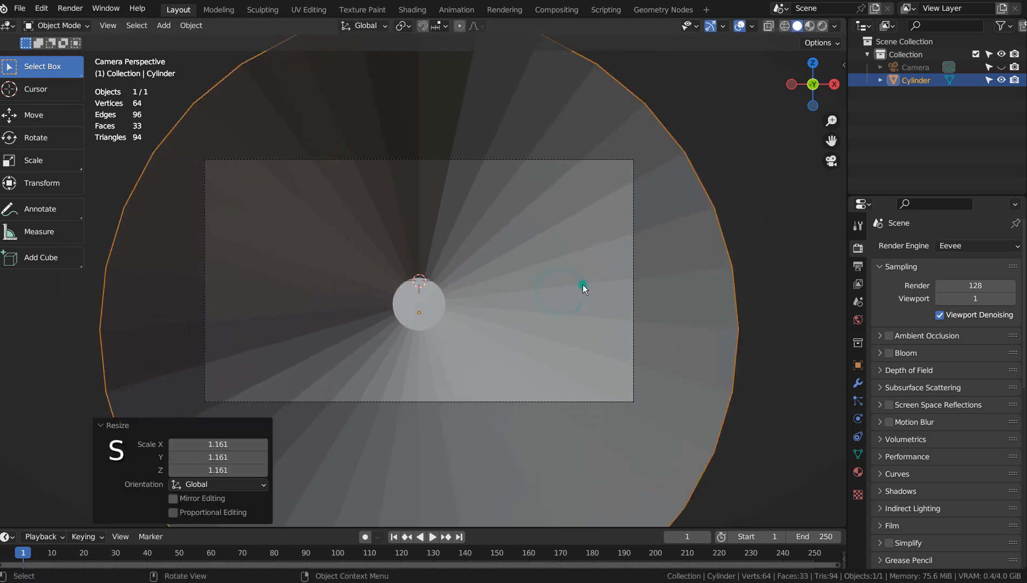
key(g)
key(z)
click(569, 264)
Add a plane mesh at the world origin.
key(shift+a)
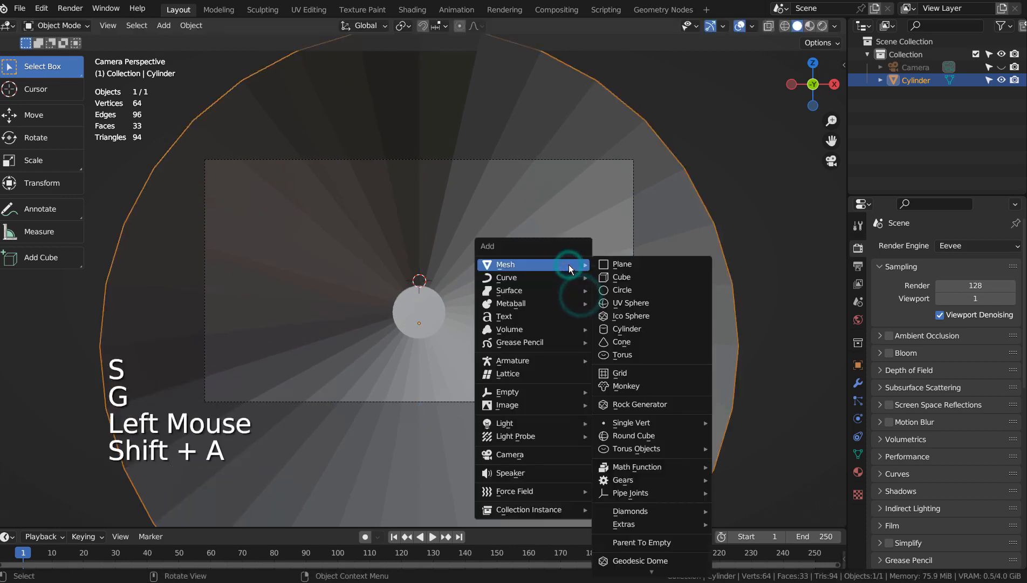
click(635, 267)
text(r)
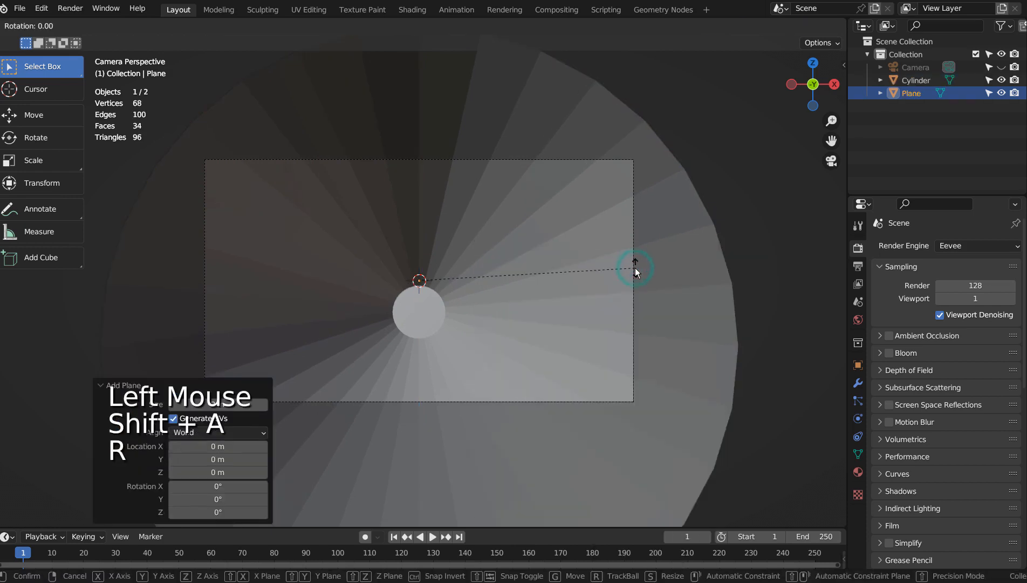
text(x90)
key(Return)
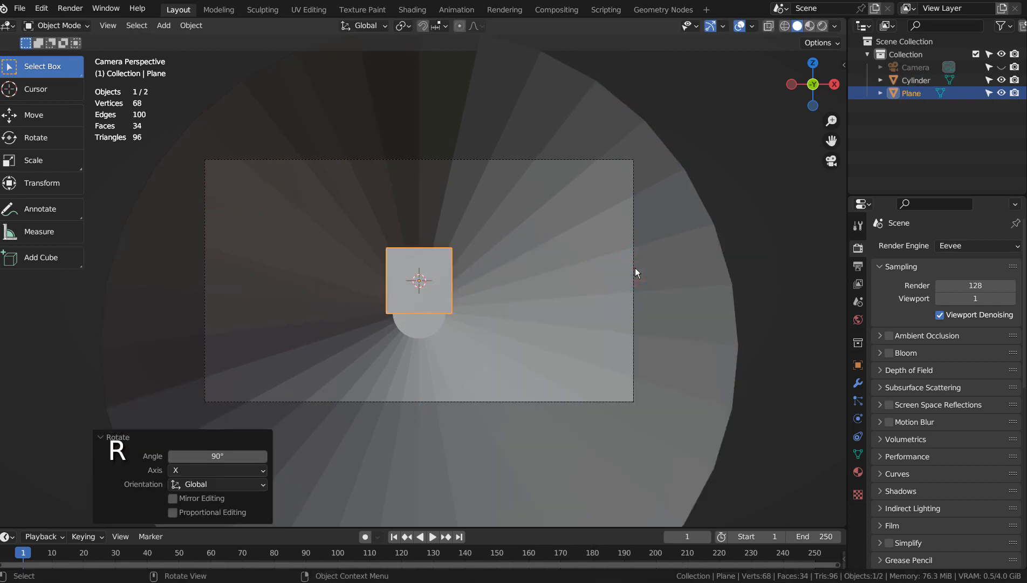
key(ctrl+z)
Enlarge the plane about 3.35 times and lower it about 2.29 m along Z as the tunnel floor.
key(s)
click(289, 252)
key(g)
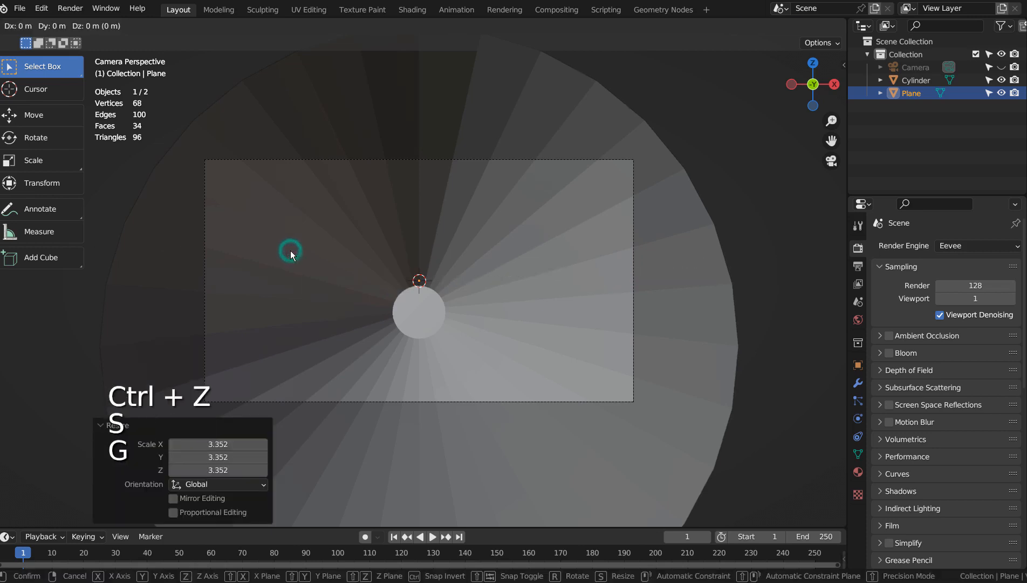
click(286, 325)
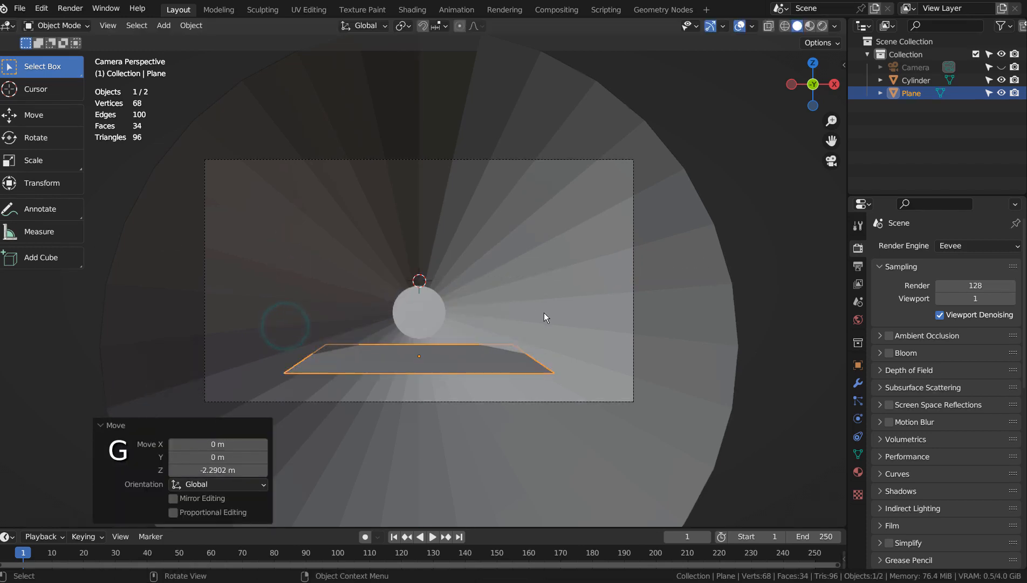
Enlarge the floor plane about 2.55 times and again by 1.5, raising it about 0.08 m along Z in between.
key(s)
click(752, 306)
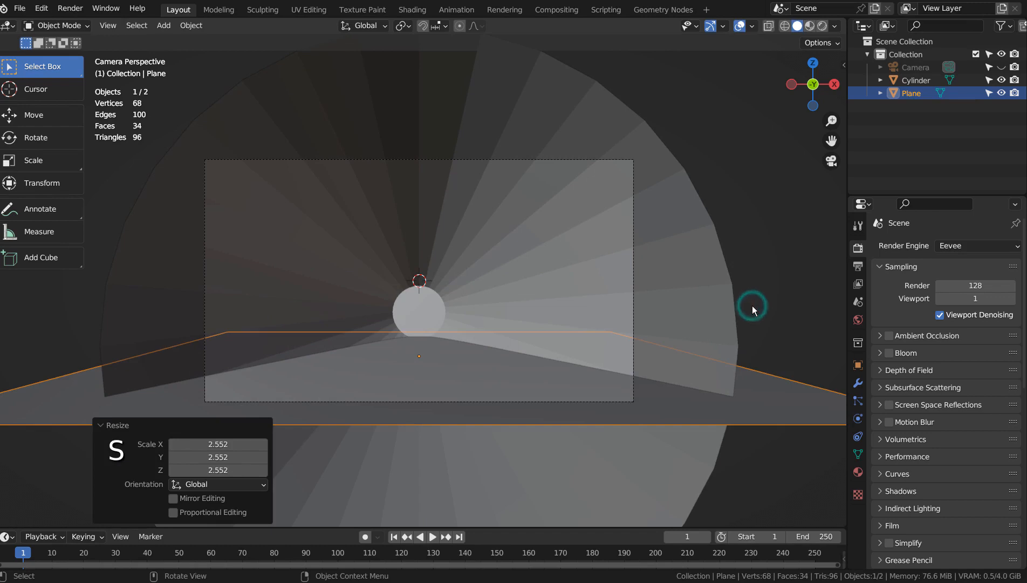
key(g)
key(z)
click(752, 303)
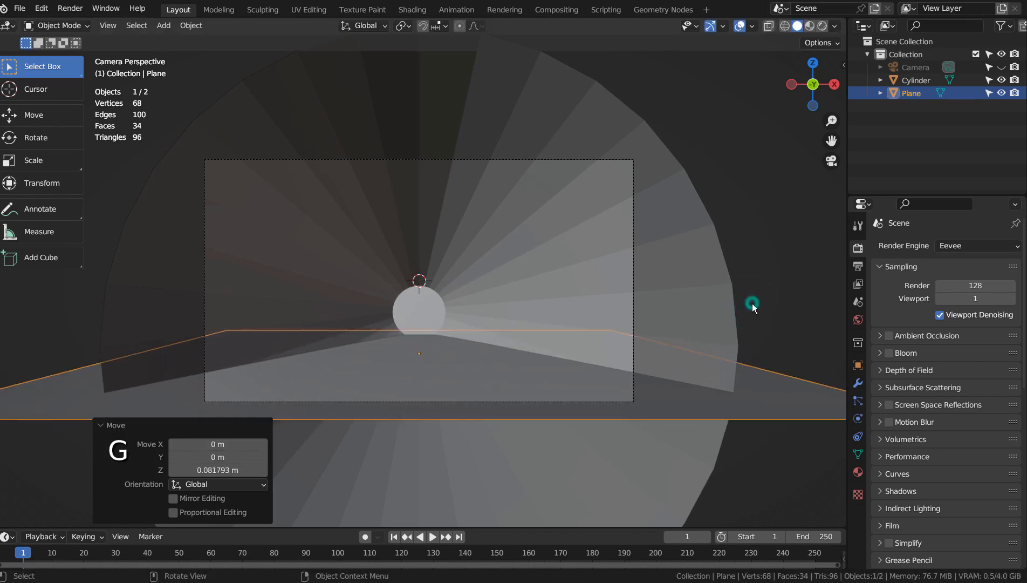
text(s1.5)
click(44, 278)
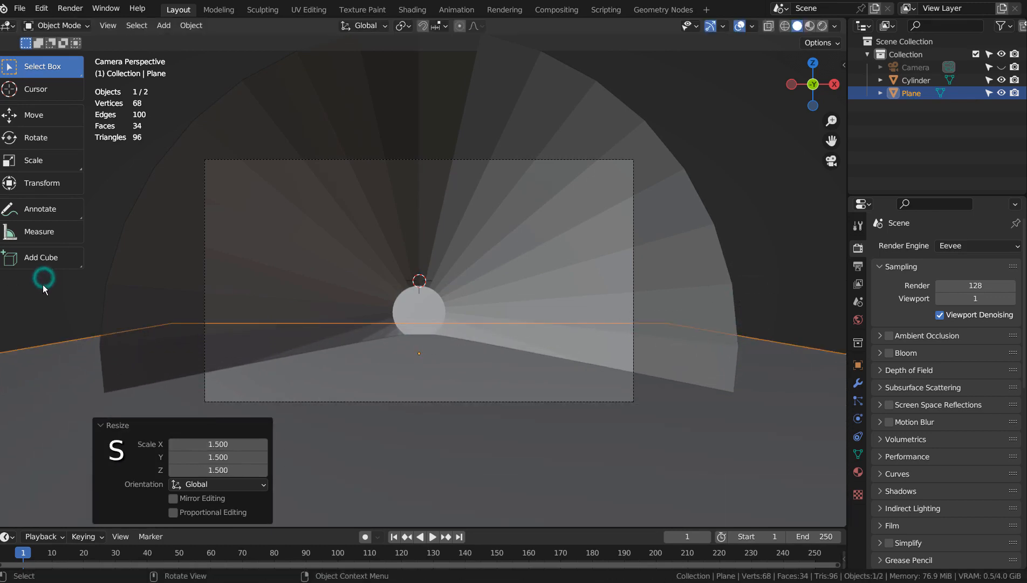
Set the camera's clip end to 1111 m and its clip start to 0.001 m.
click(916, 67)
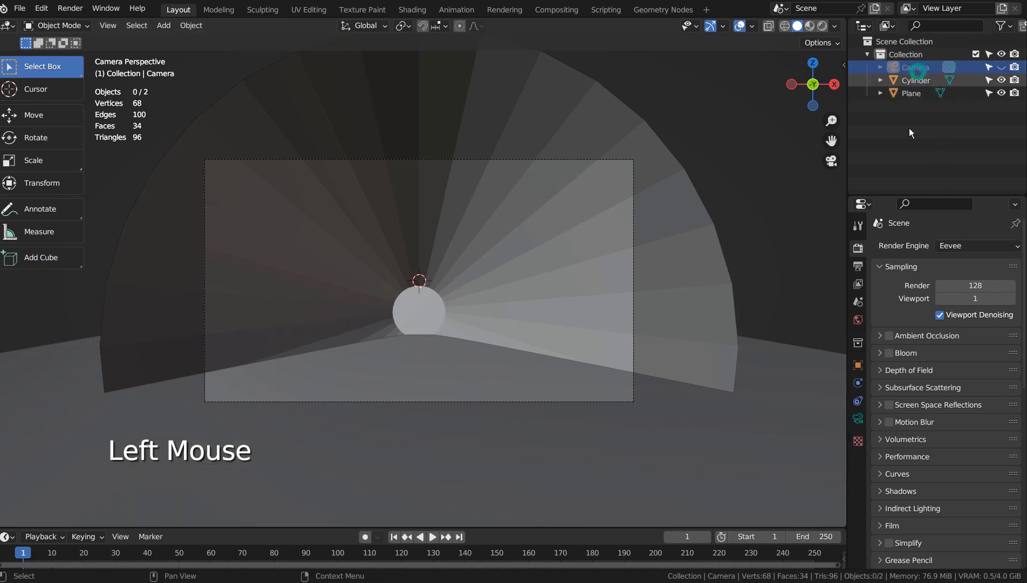
click(858, 418)
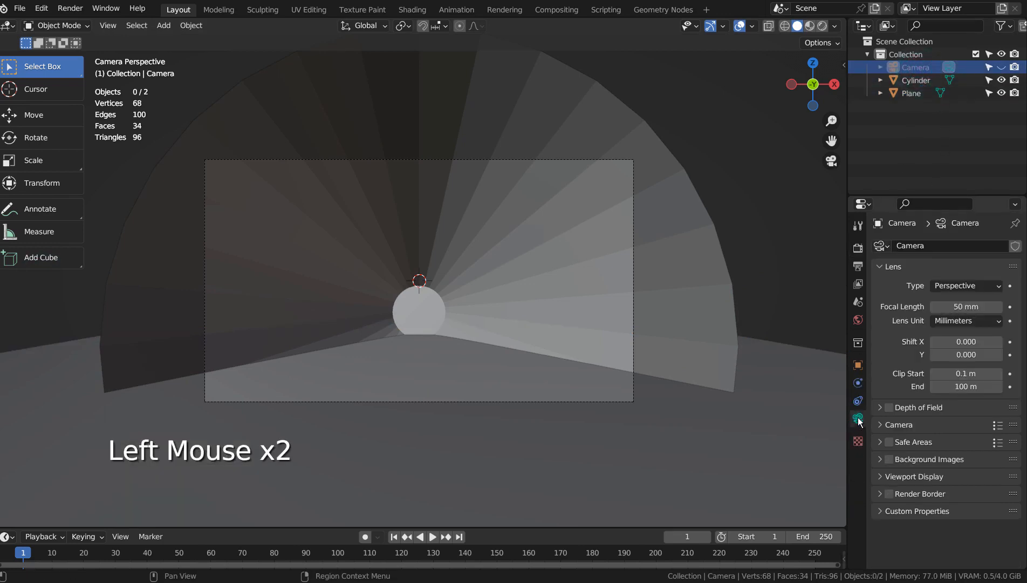
click(976, 387)
text(1111)
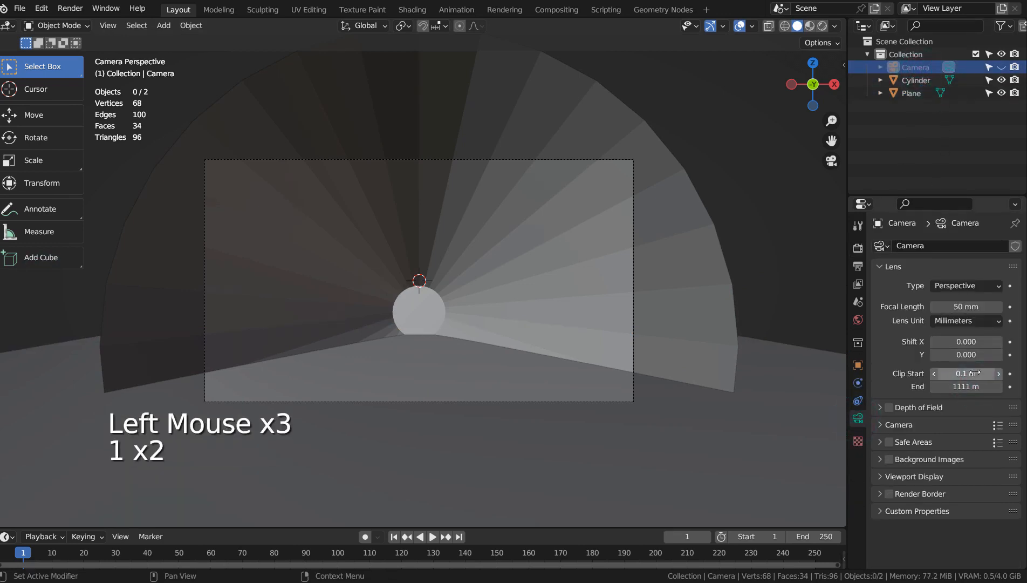
click(975, 373)
text(0.001)
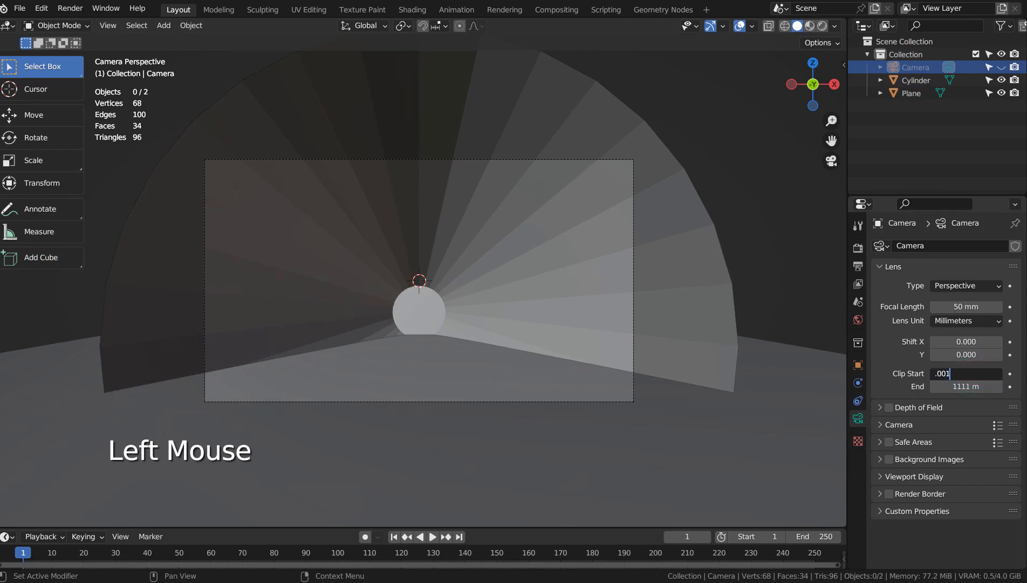
key(Return)
click(699, 292)
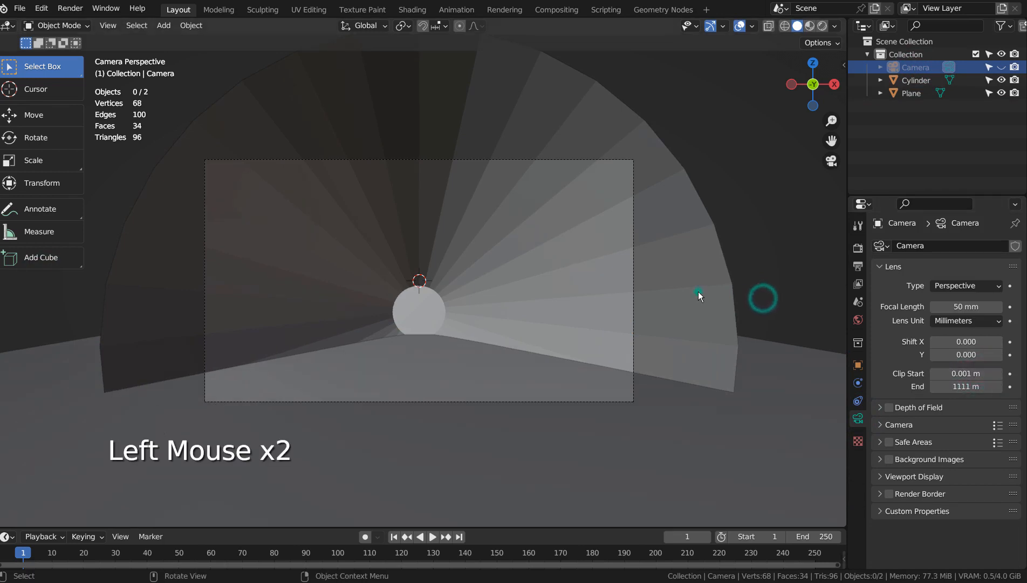
Raise the floor plane about 1.06 m along Z, then deselect it.
drag(695, 360, 618, 391)
click(563, 416)
key(g)
key(z)
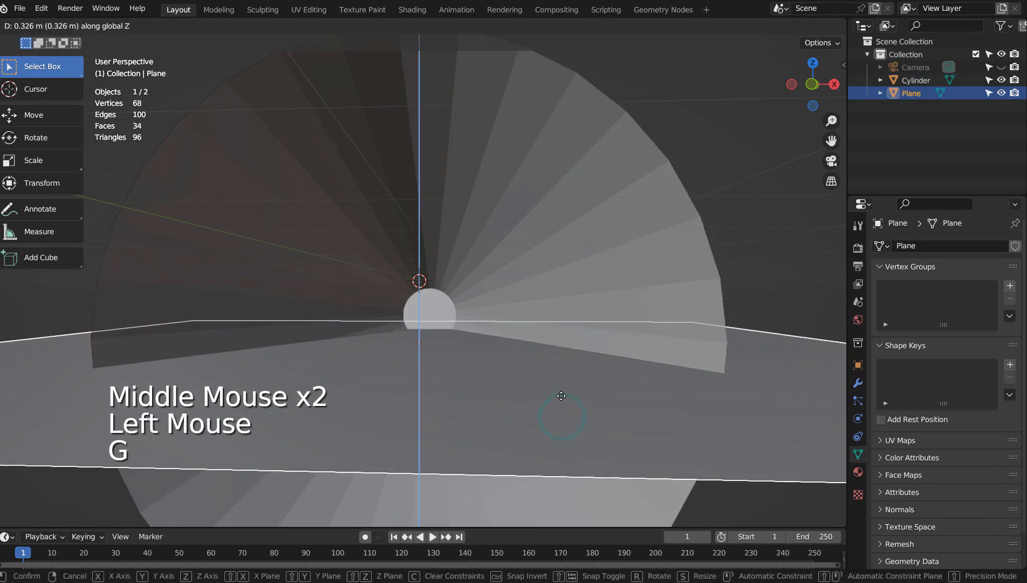
click(556, 382)
click(720, 197)
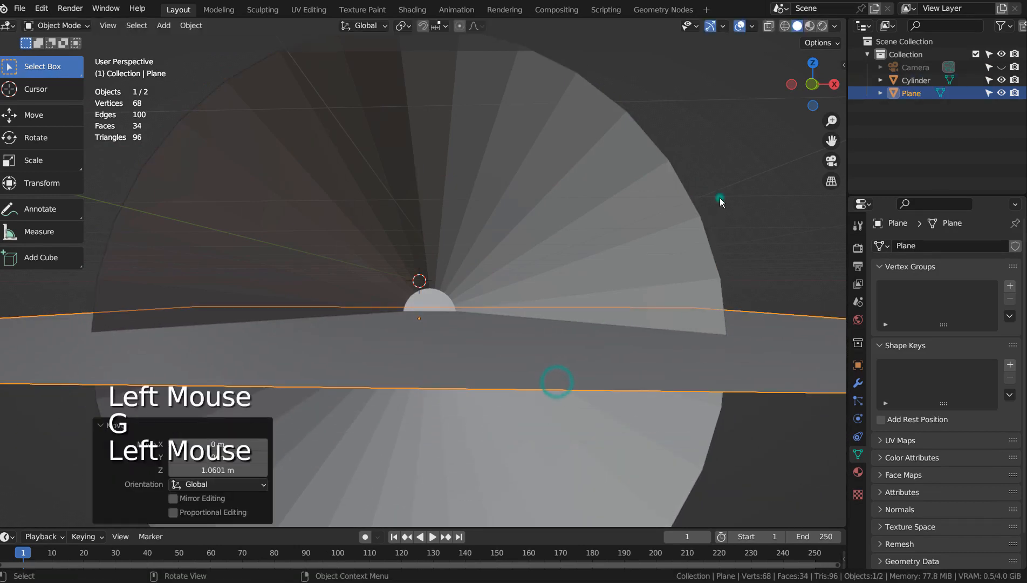
Align the camera to a view inside the tunnel looking down the floor, and fine-tune its framing with walk navigation.
drag(672, 295, 598, 403)
scroll(633, 362, up, 2)
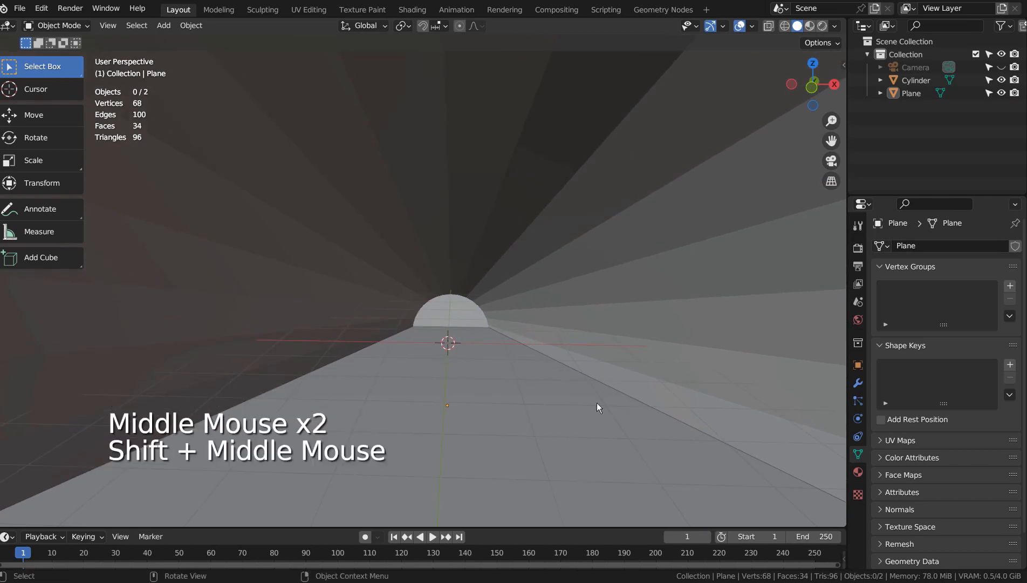
drag(621, 366, 654, 357)
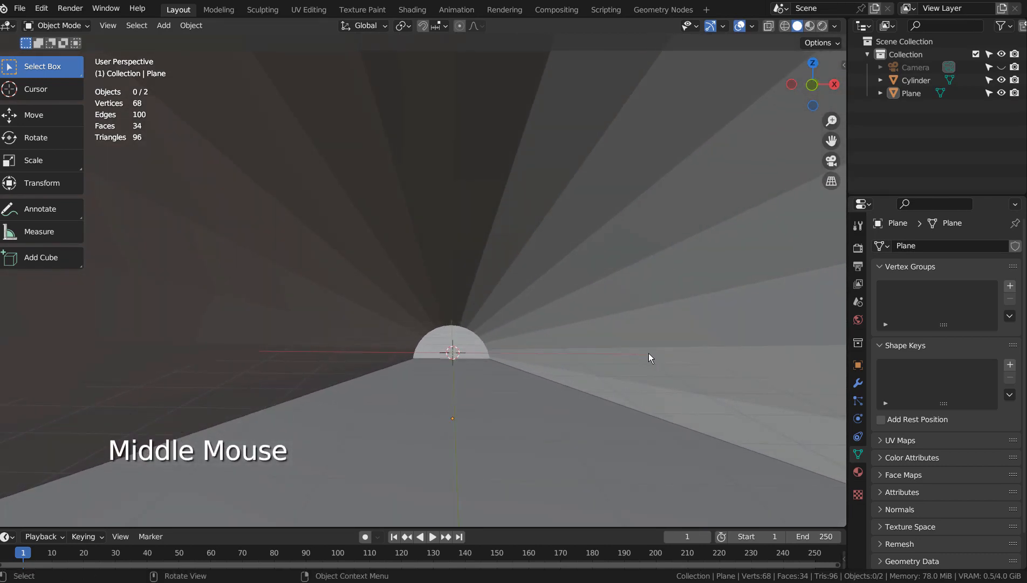
key(ctrl+alt+KP_0)
key(shift+grave)
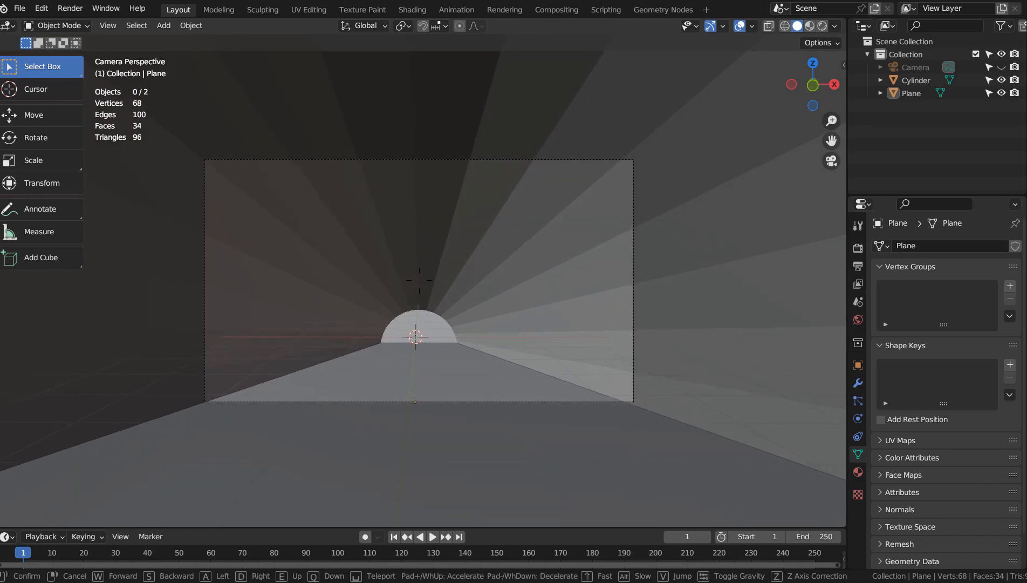
click(398, 358)
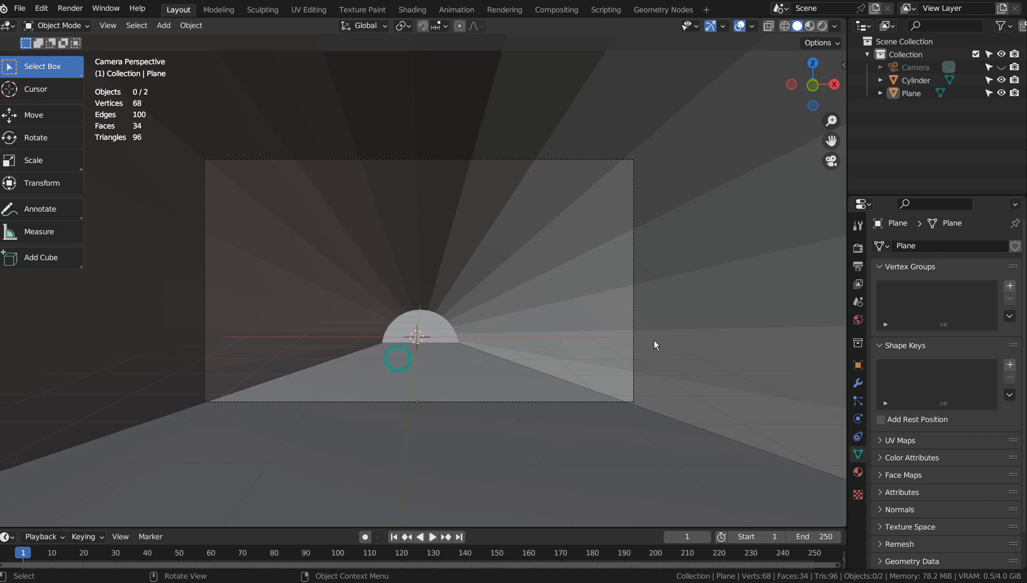
Switch the render engine to Workbench, preview the random object colours in rendered shading, and render the image.
click(858, 247)
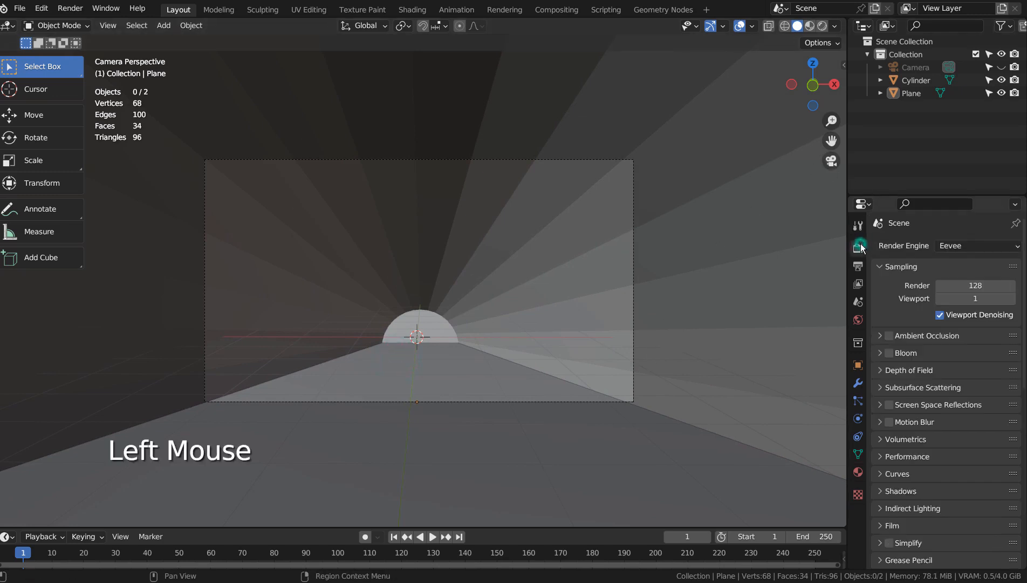
click(944, 248)
click(968, 275)
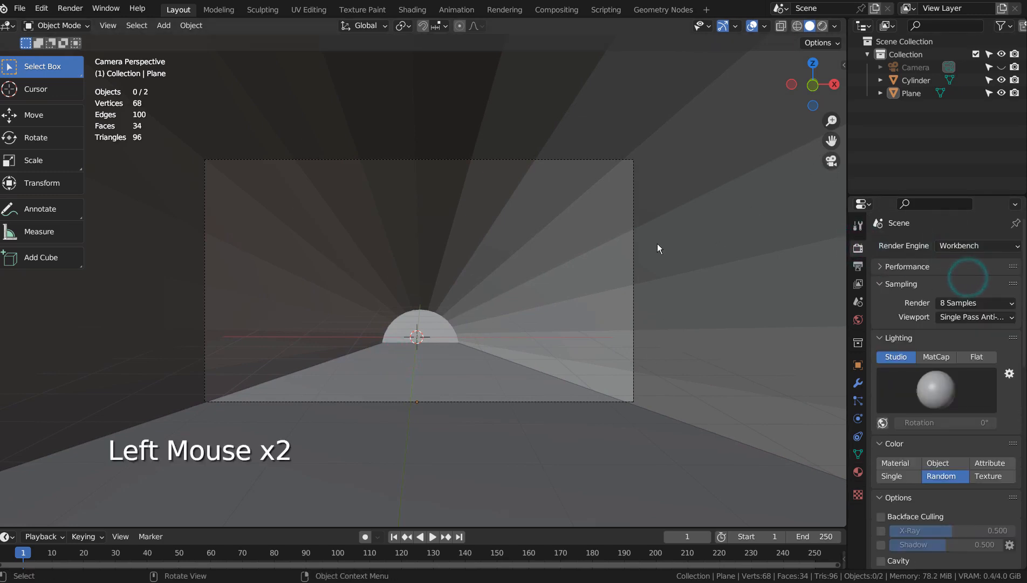
click(823, 27)
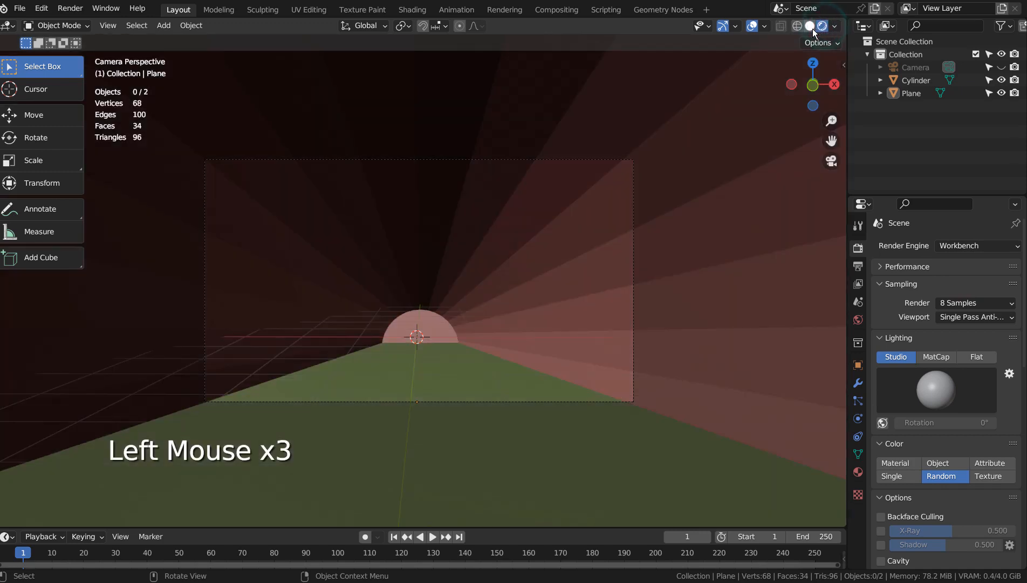
click(812, 28)
key(F12)
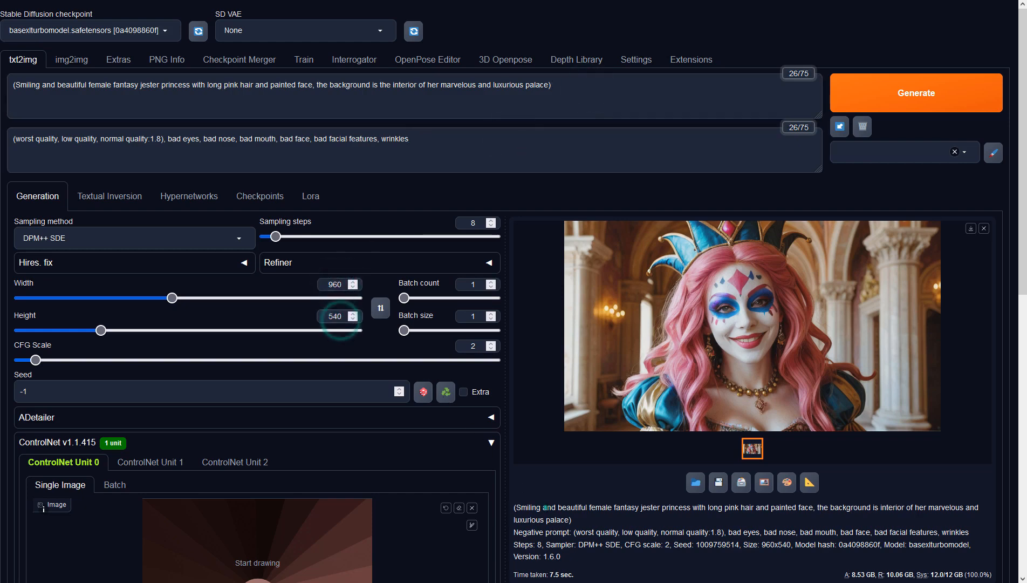
Set ControlNet Unit 0 to the Depth control type with preprocessor none and model sai_xl_depth_256lora.
scroll(547, 512, down, 2)
scroll(546, 512, down, 5)
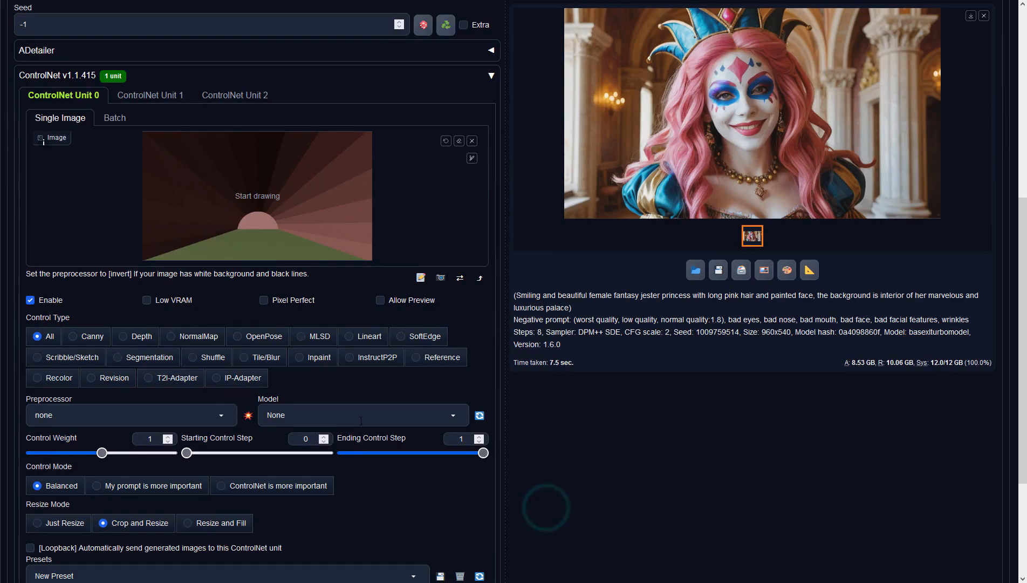
click(132, 341)
click(221, 416)
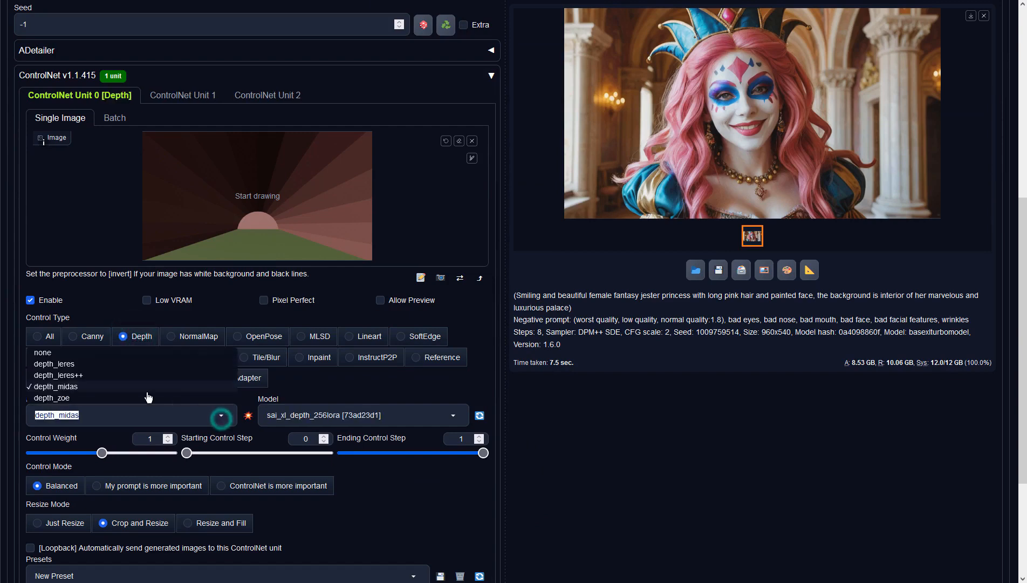
click(64, 353)
click(348, 415)
click(311, 398)
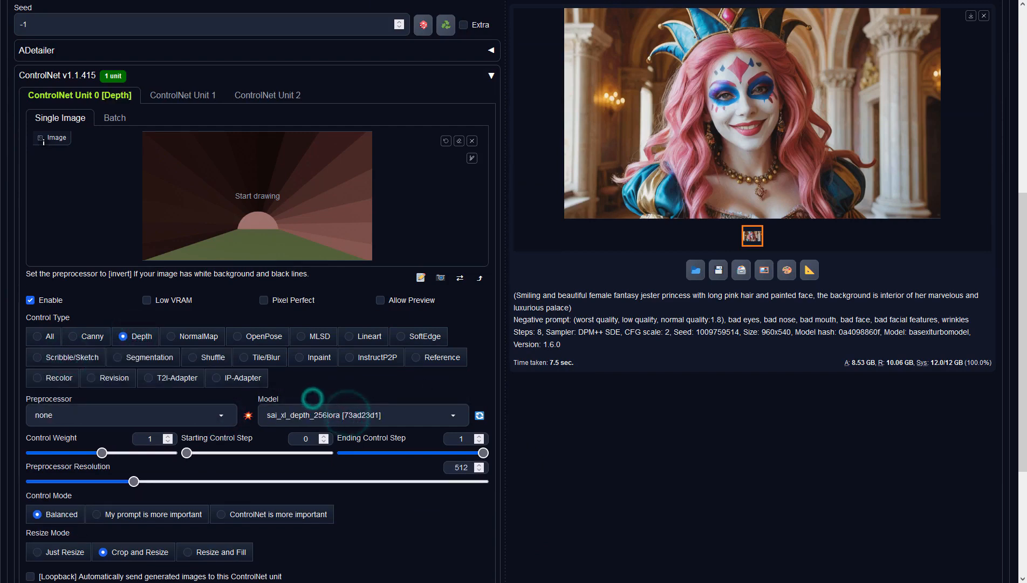
Generate the depth-guided txt2img image, view it enlarged, and send it to img2img.
scroll(312, 398, up, 7)
click(892, 102)
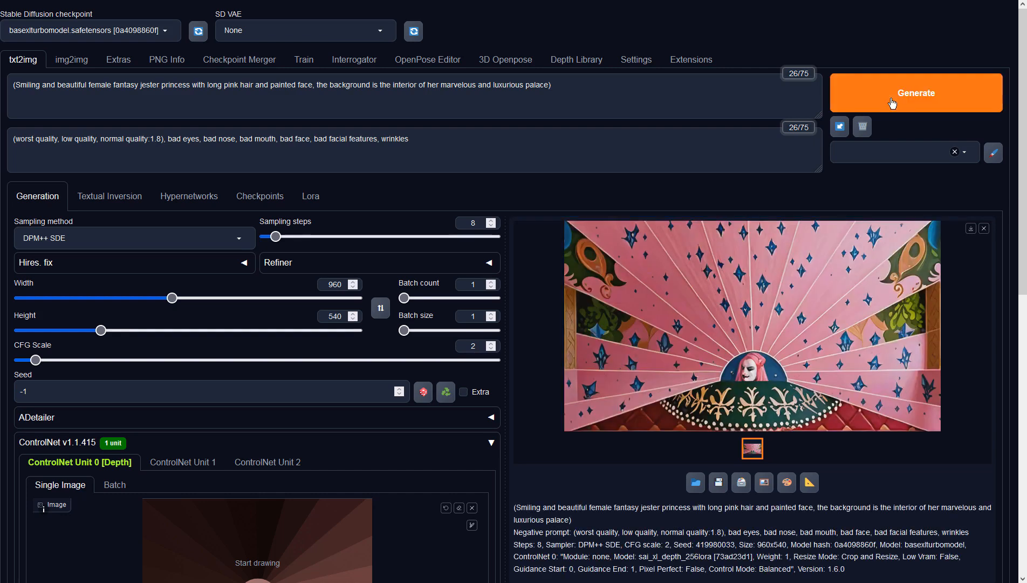
click(878, 324)
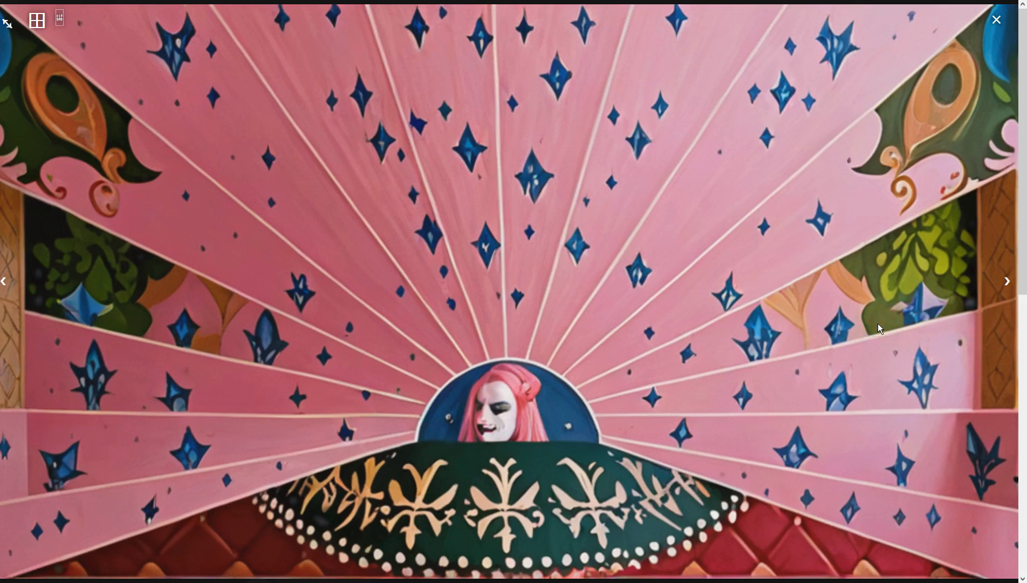
click(877, 323)
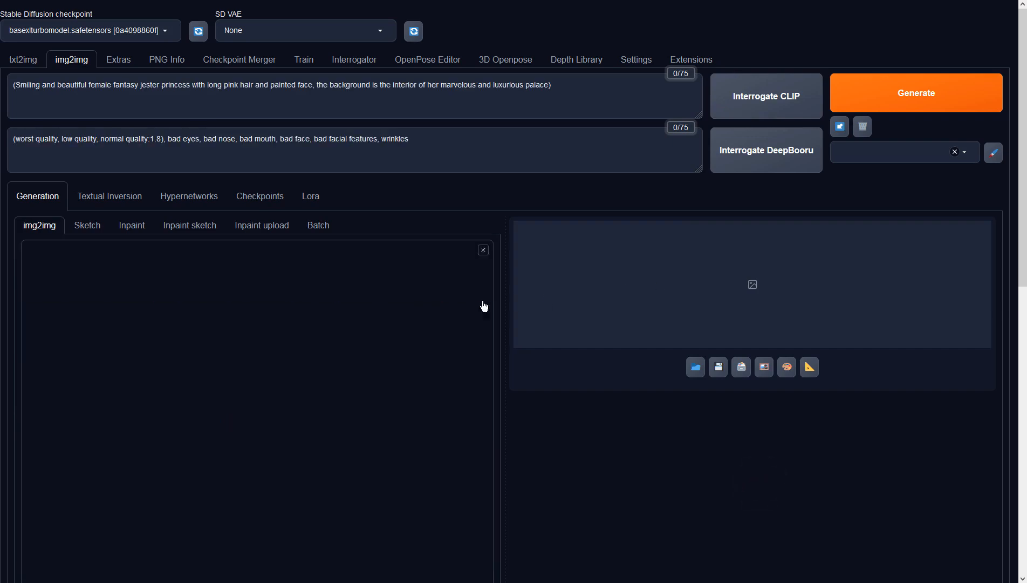
Set the img2img CFG Scale to 2 and the sampling method to DPM++ SDE.
scroll(473, 305, down, 4)
scroll(319, 305, down, 3)
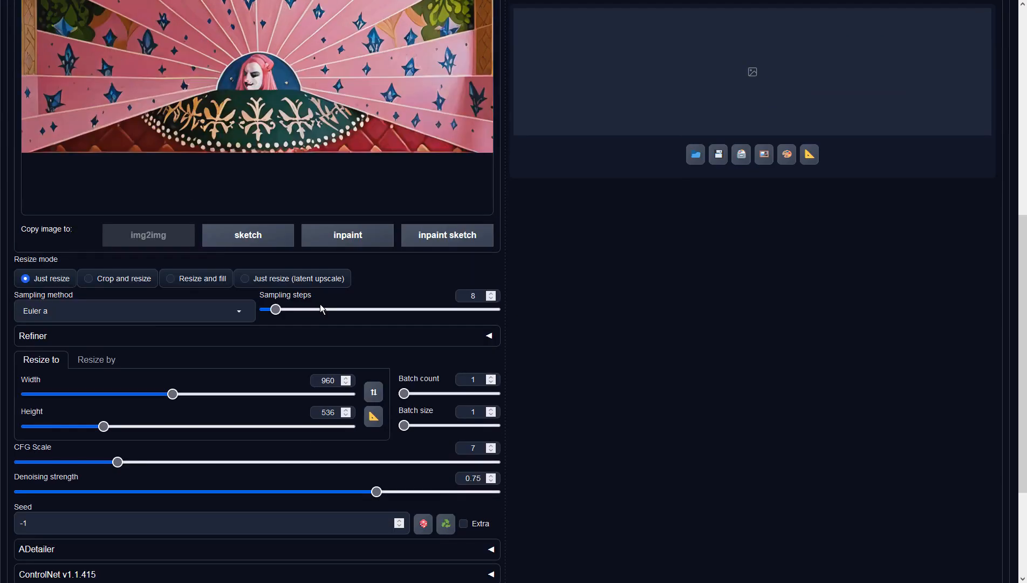
double_click(464, 448)
text(2)
click(546, 427)
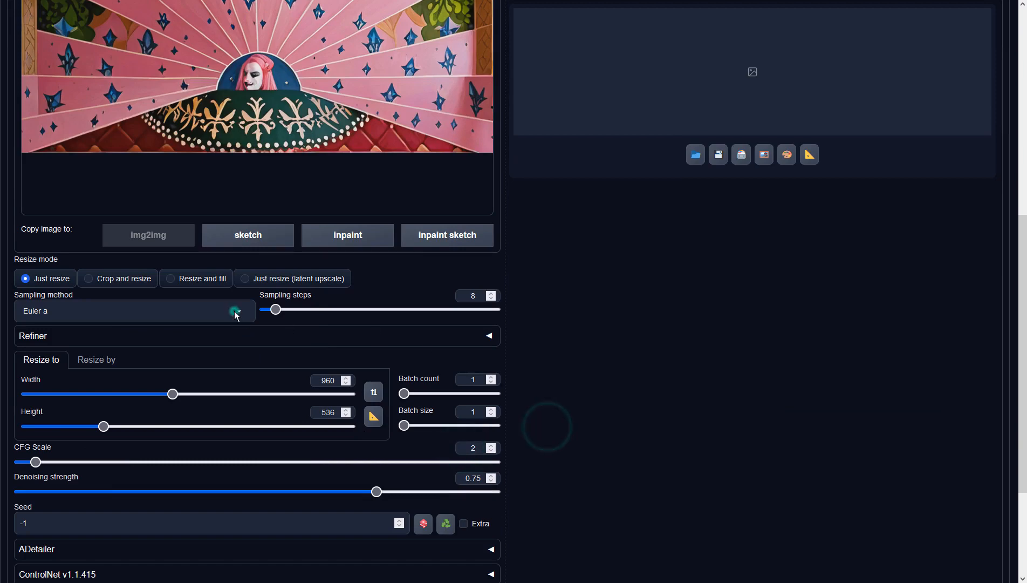
click(235, 312)
click(77, 113)
click(641, 304)
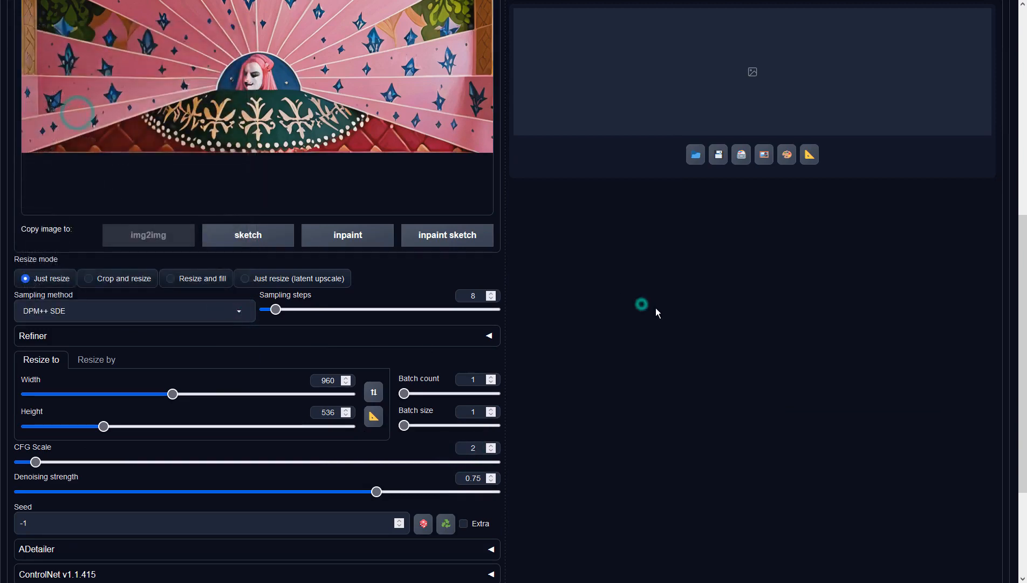
Generate an img2img variation of the pink tunnel image and view the result enlarged.
scroll(675, 305, up, 7)
click(862, 100)
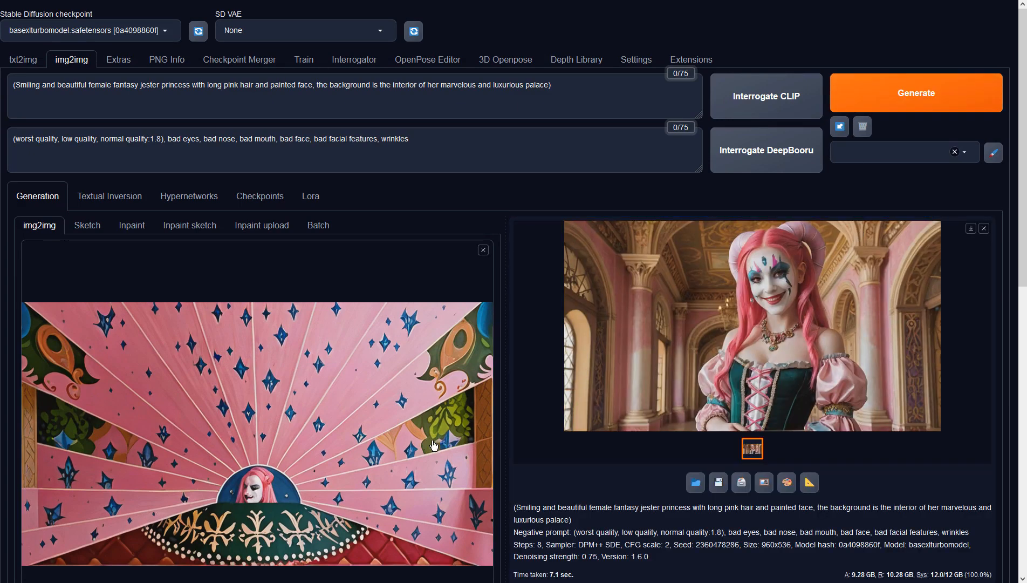
click(710, 361)
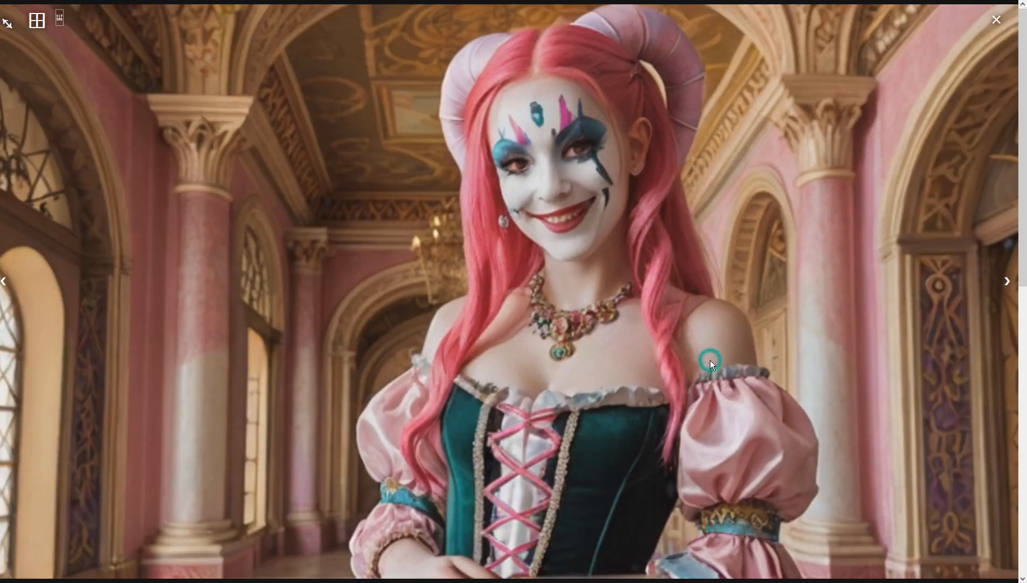
click(787, 332)
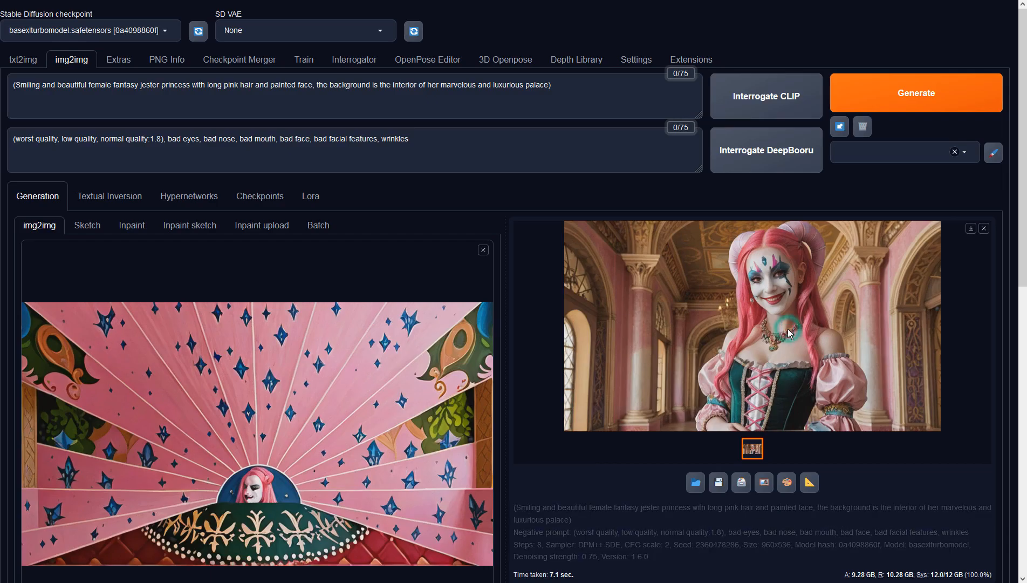
Send the horned princess result back to img2img as the input, generate a new variation, and view it enlarged.
click(765, 484)
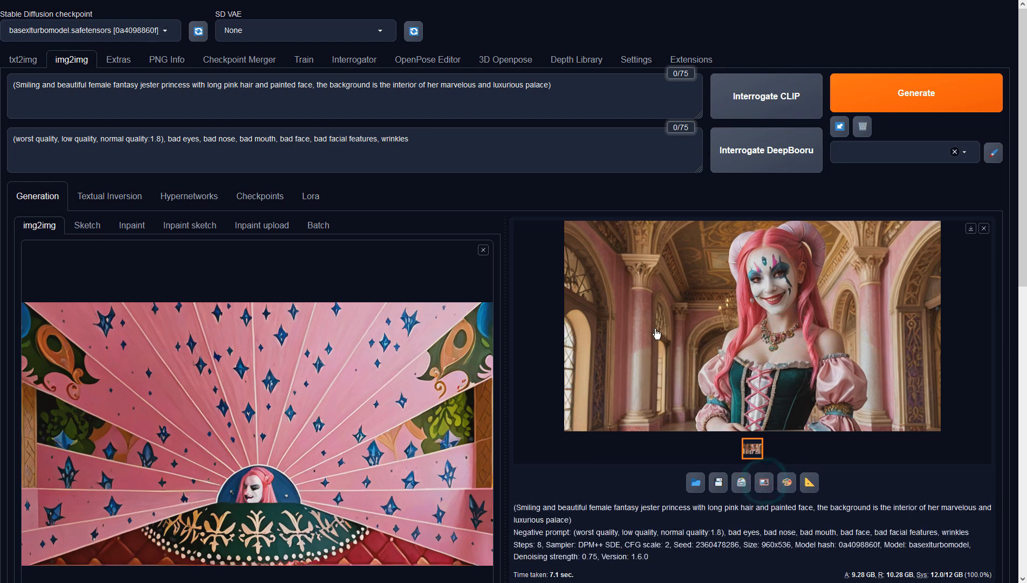
scroll(467, 333, down, 1)
scroll(467, 333, down, 8)
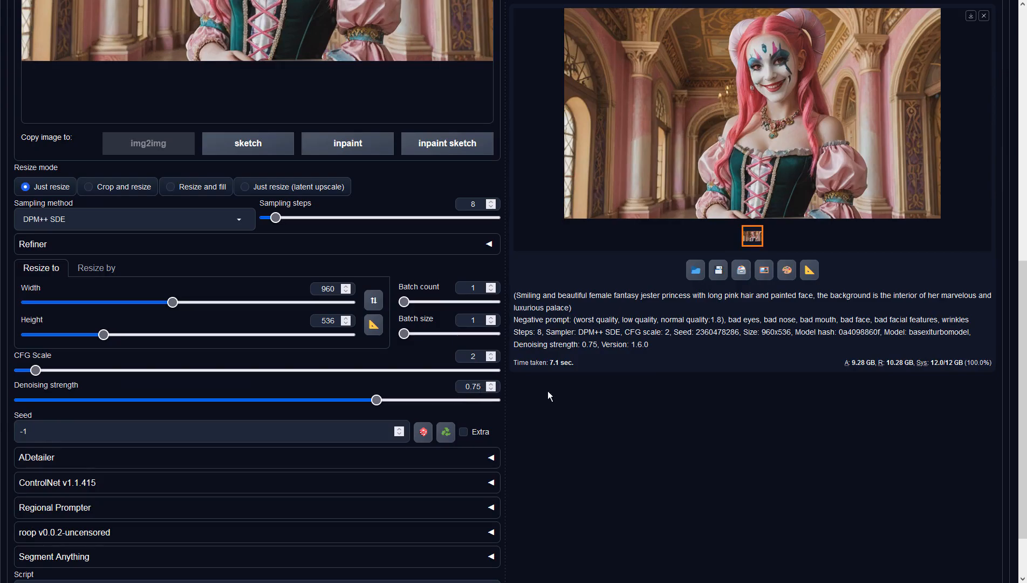
scroll(593, 388, up, 10)
click(897, 102)
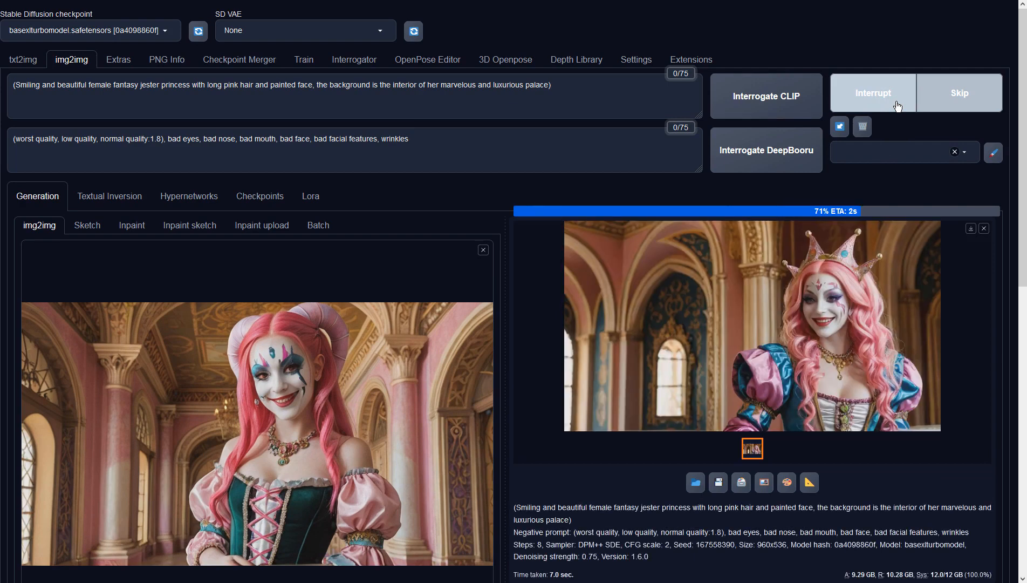
click(880, 276)
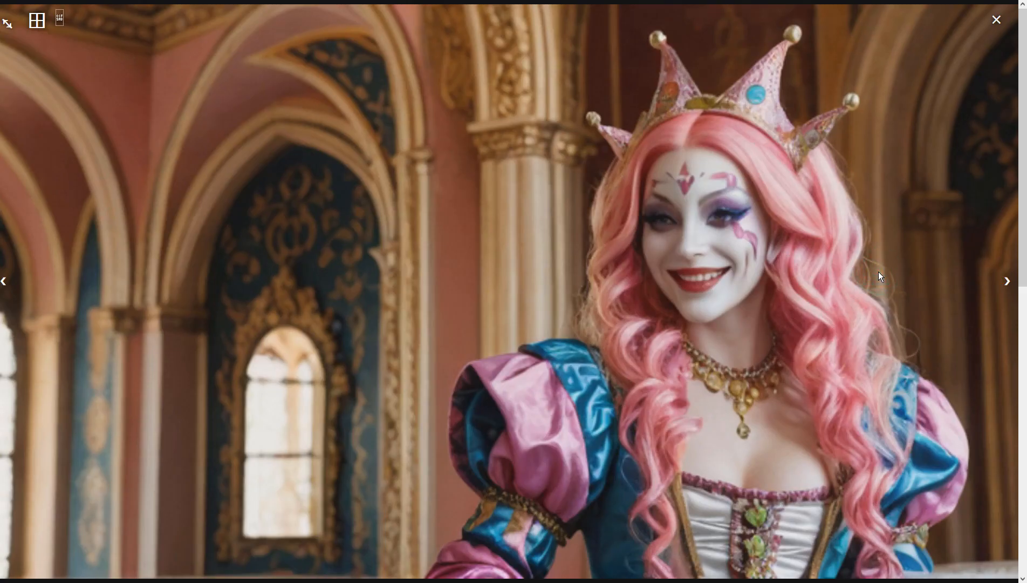
click(851, 274)
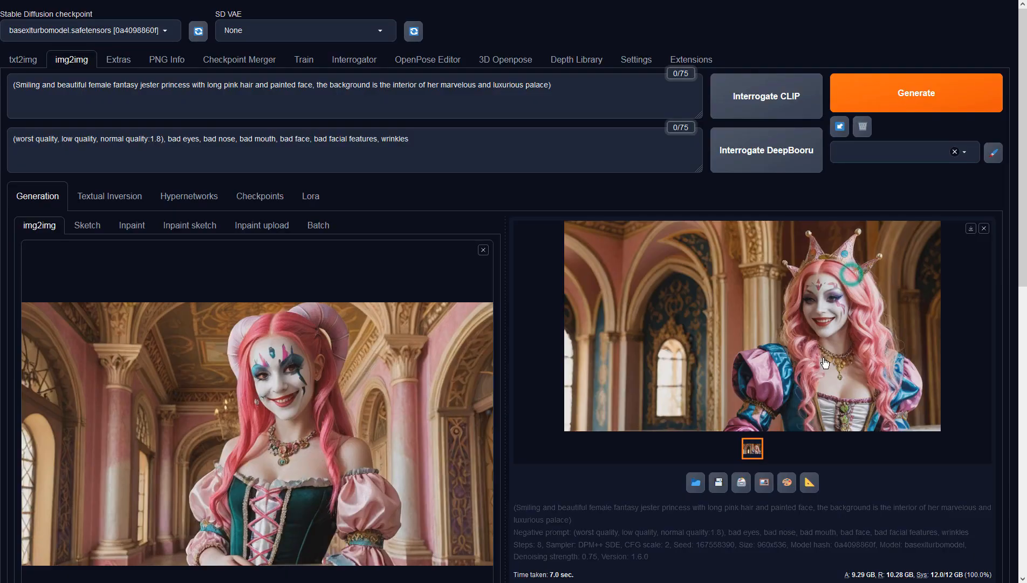
Use the pink-crowned princess result as the img2img input, generate another variation, and inspect it enlarged.
click(761, 482)
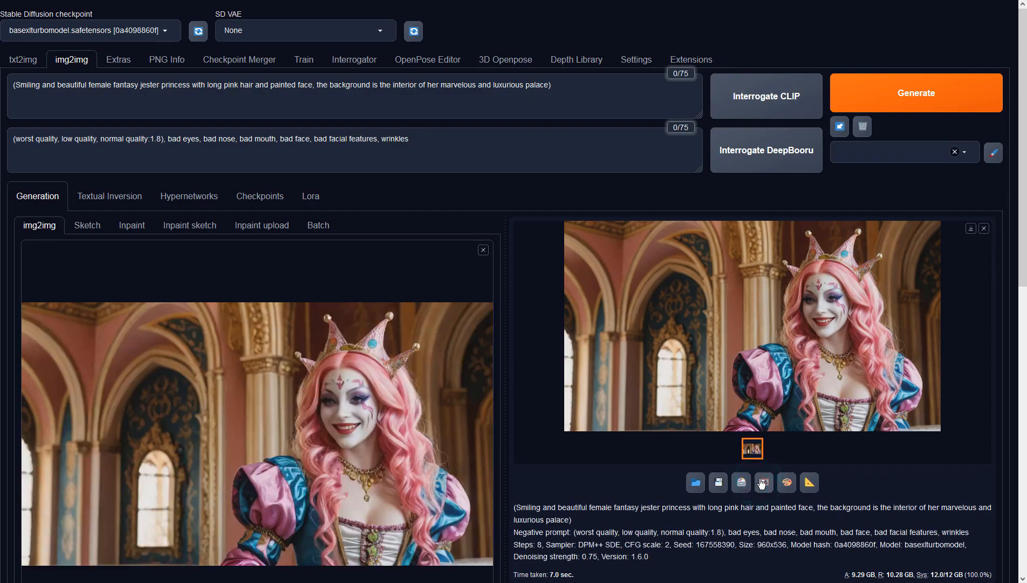
click(909, 101)
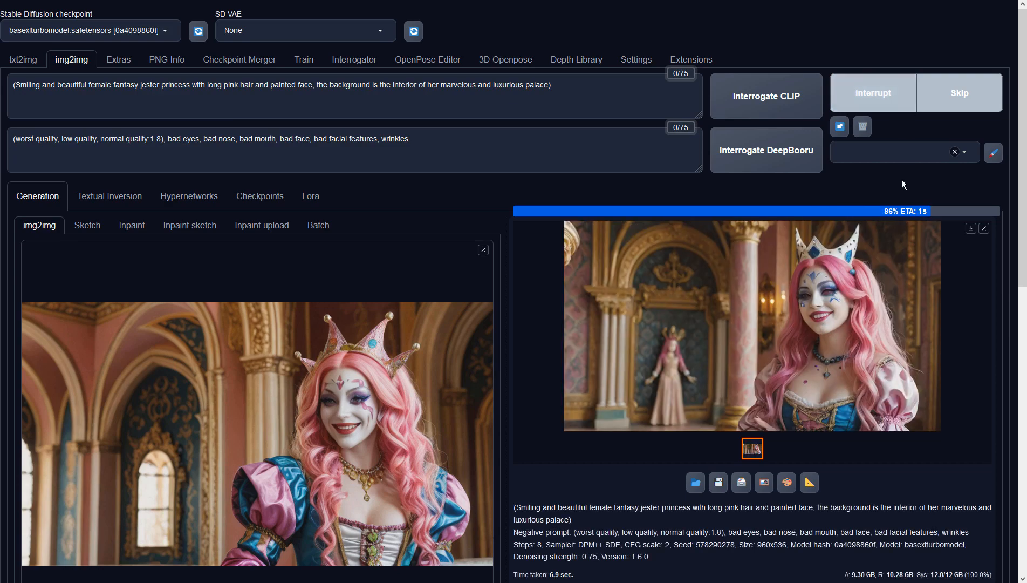
click(893, 252)
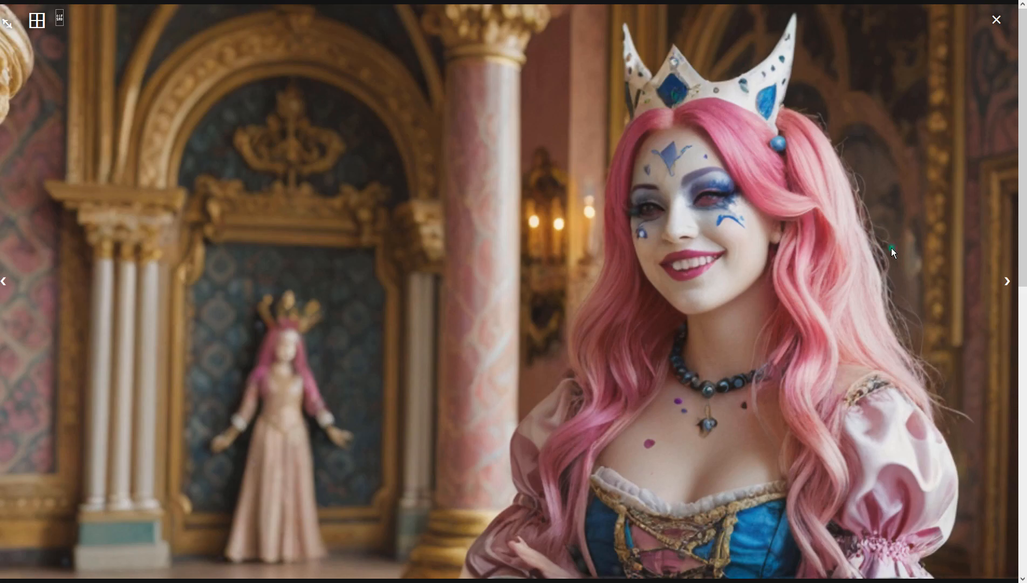
click(892, 248)
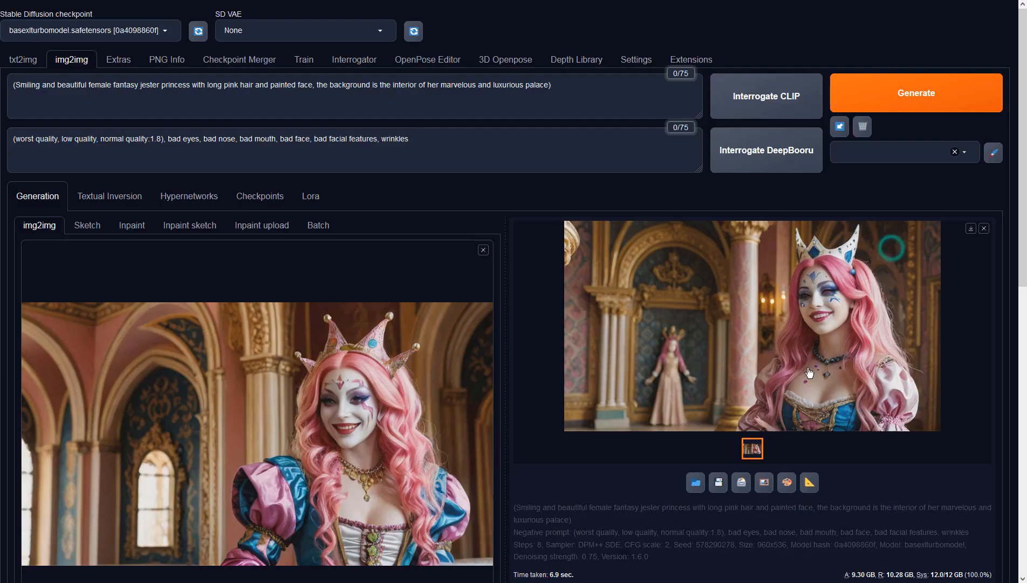
Feed the white-crowned princess result back into img2img, generate again, and check the output enlarged.
click(764, 483)
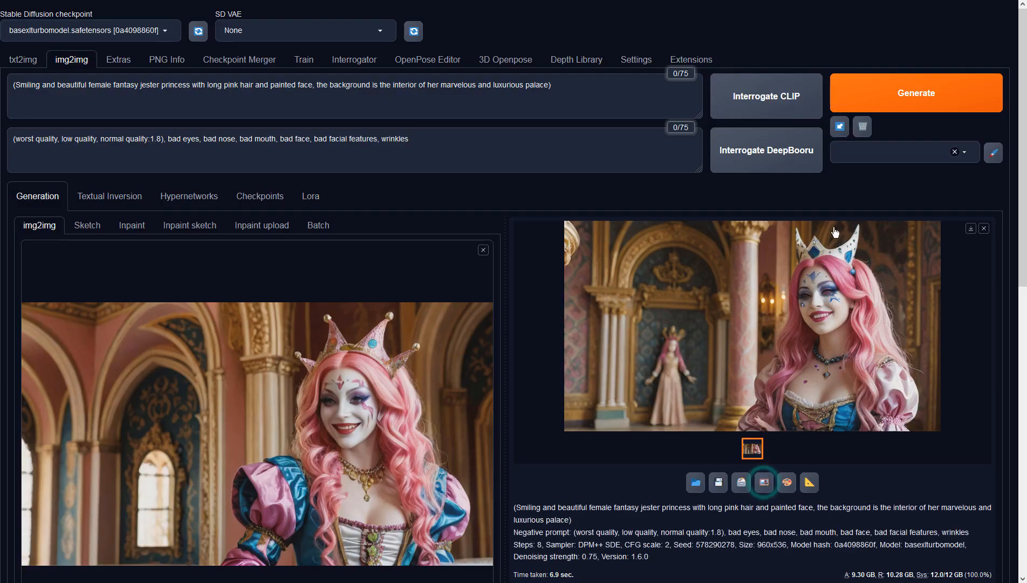
click(894, 91)
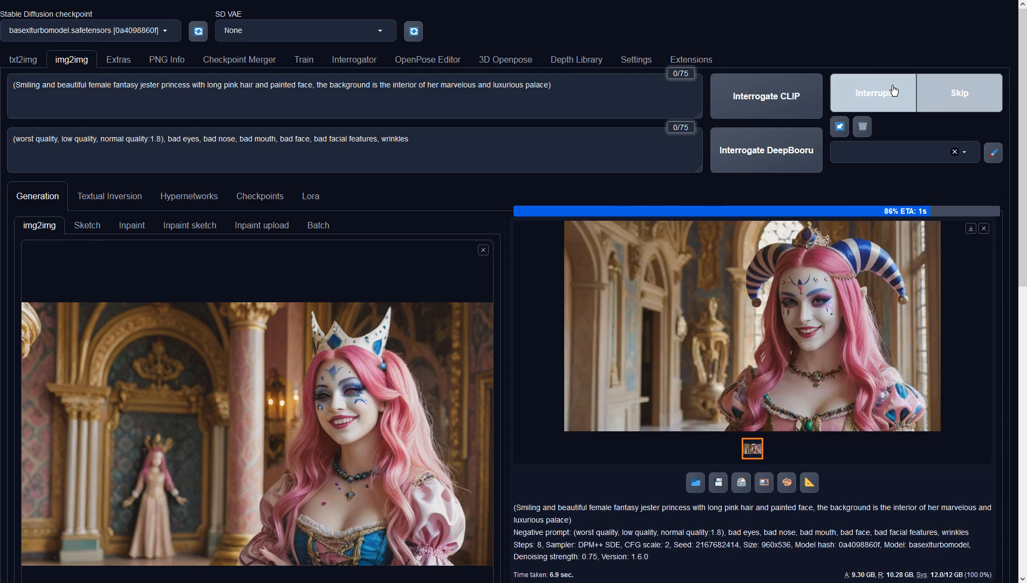
click(829, 362)
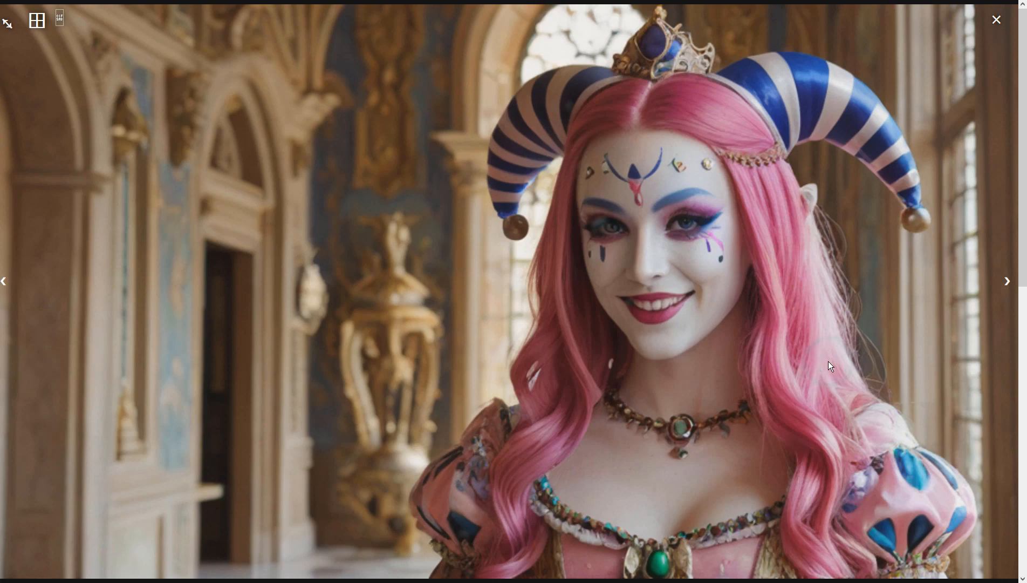
click(828, 360)
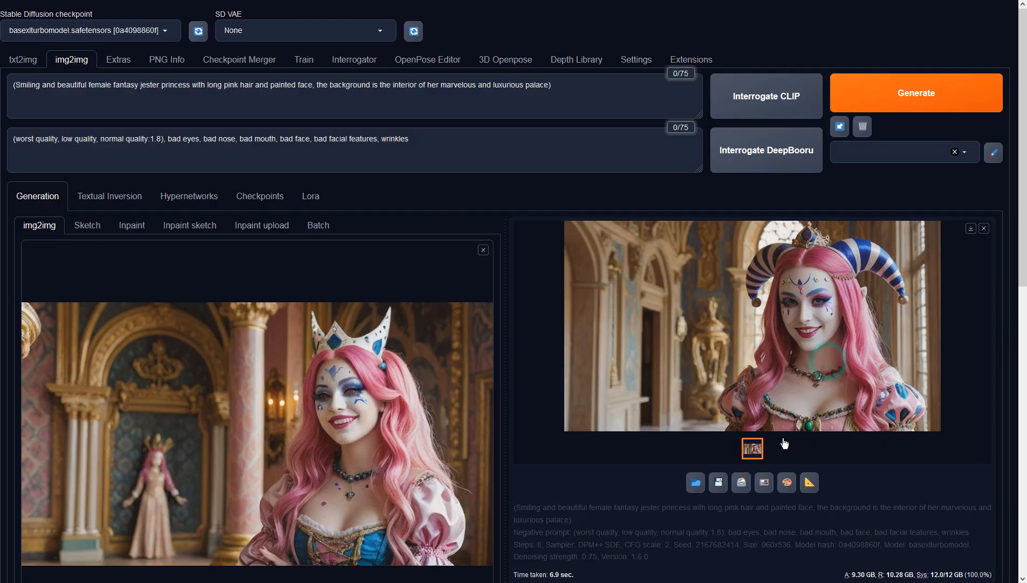
Make the result with the striped jester horns the img2img input, generate a new image, and view it enlarged.
click(764, 482)
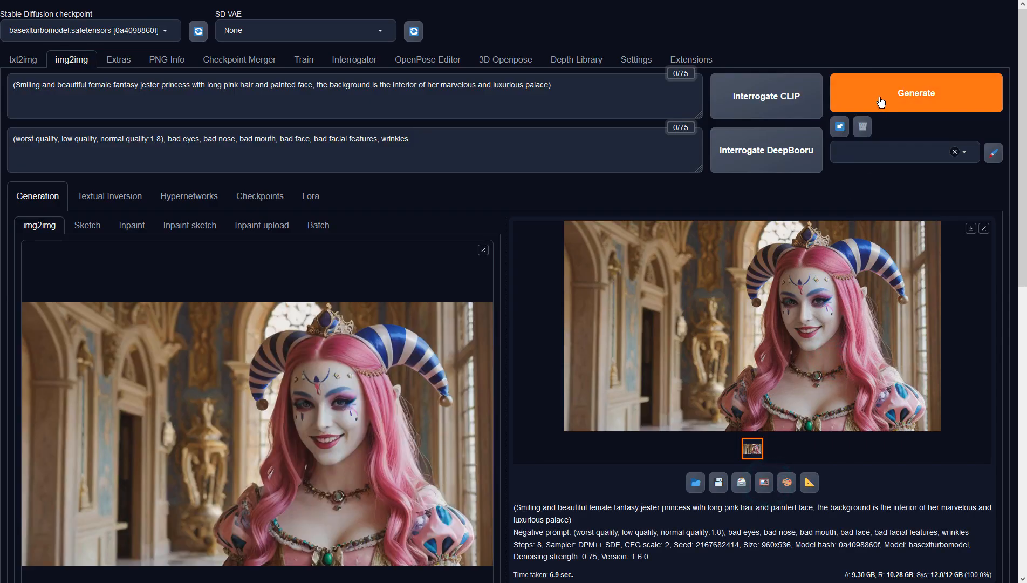
click(879, 102)
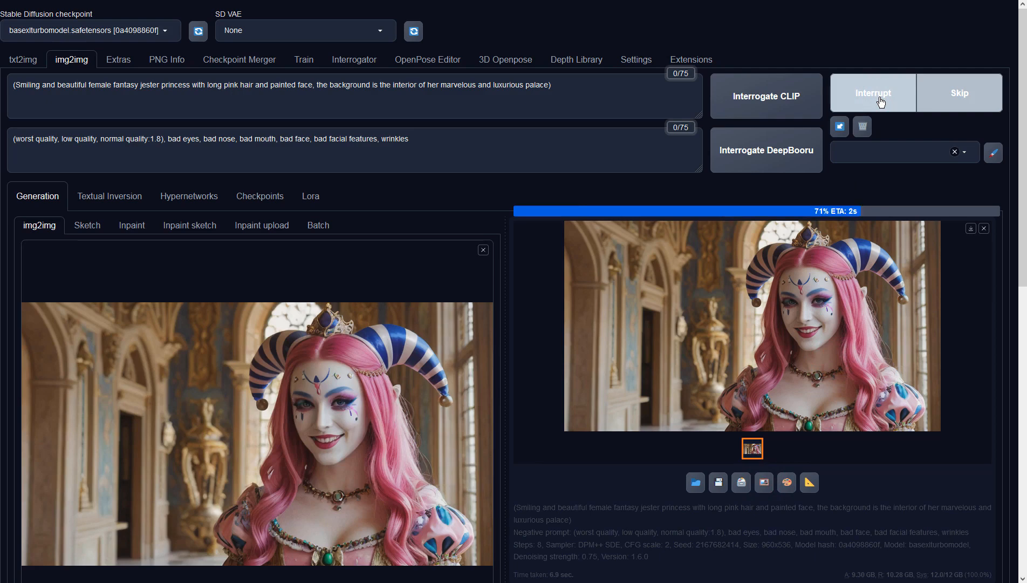
click(863, 252)
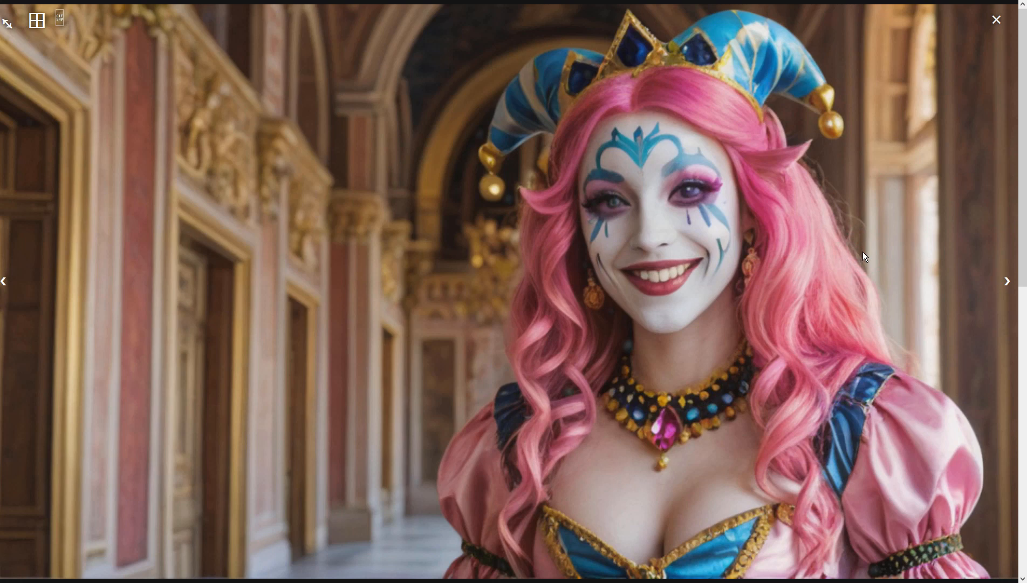
click(862, 252)
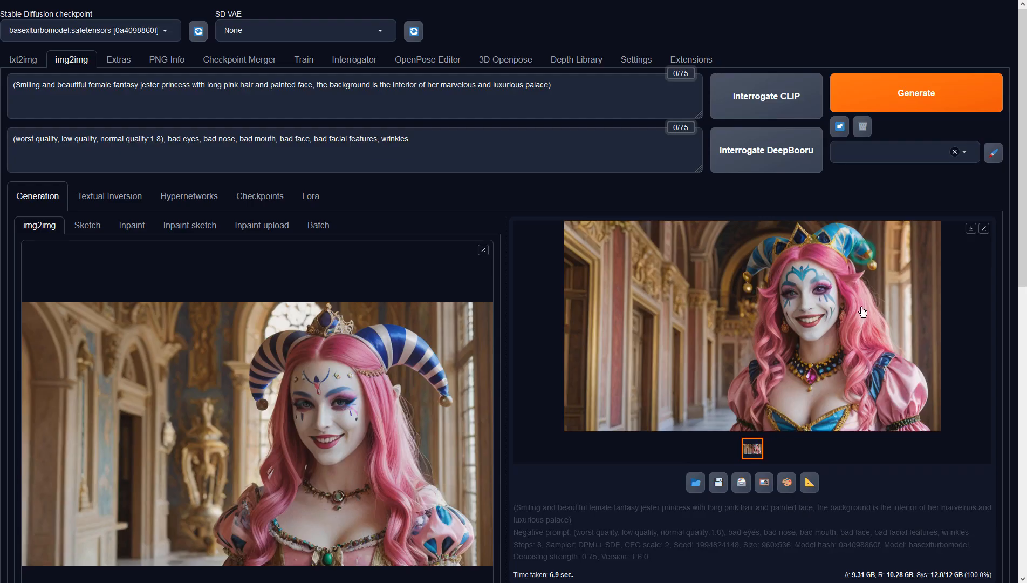
Send the blue-hatted jester image to Extras, process it with 4x-UltraSharp at Resize 1, and inspect the output enlarged.
click(813, 480)
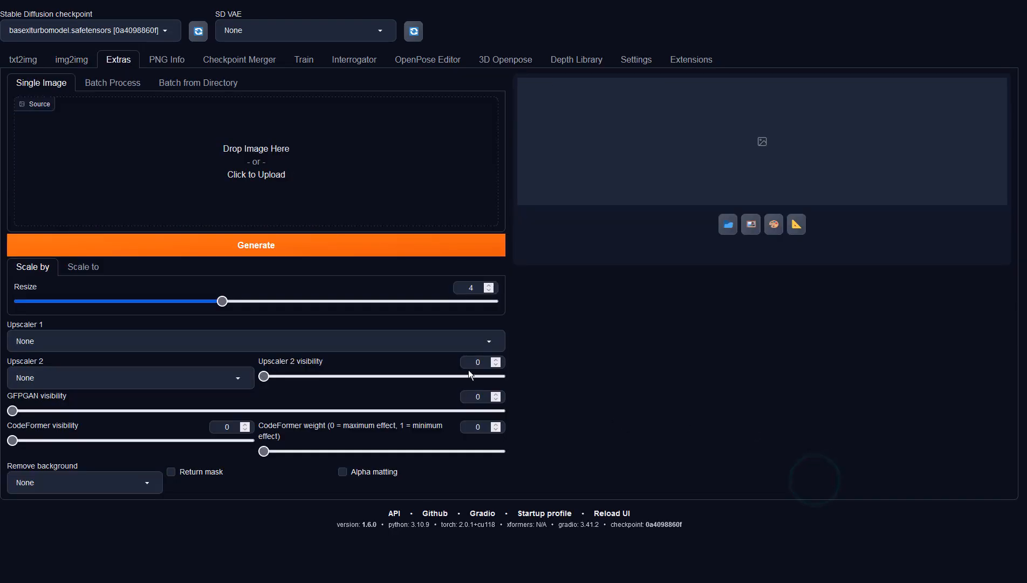
click(141, 336)
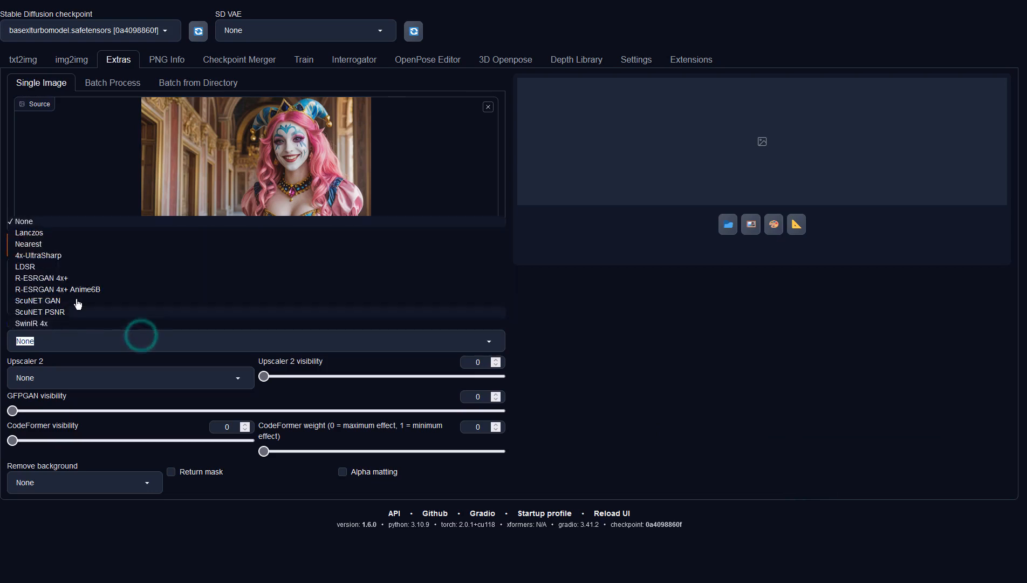
click(33, 257)
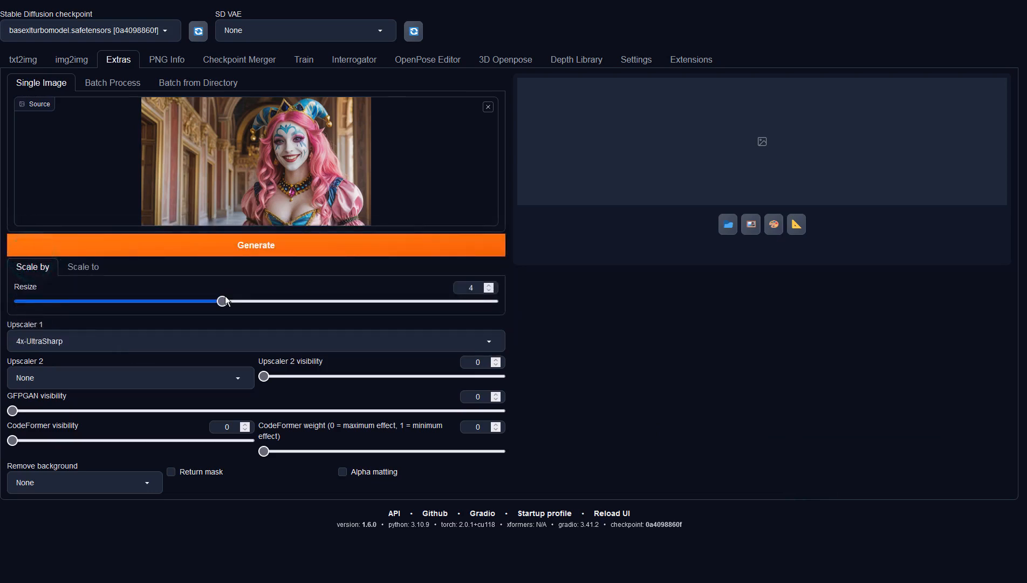
drag(222, 301, 6, 306)
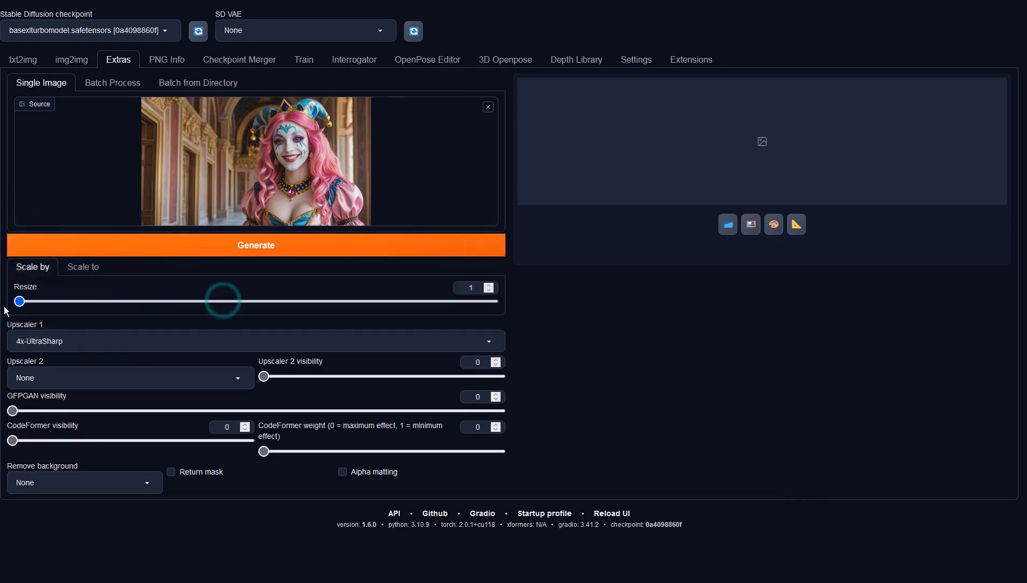
click(350, 250)
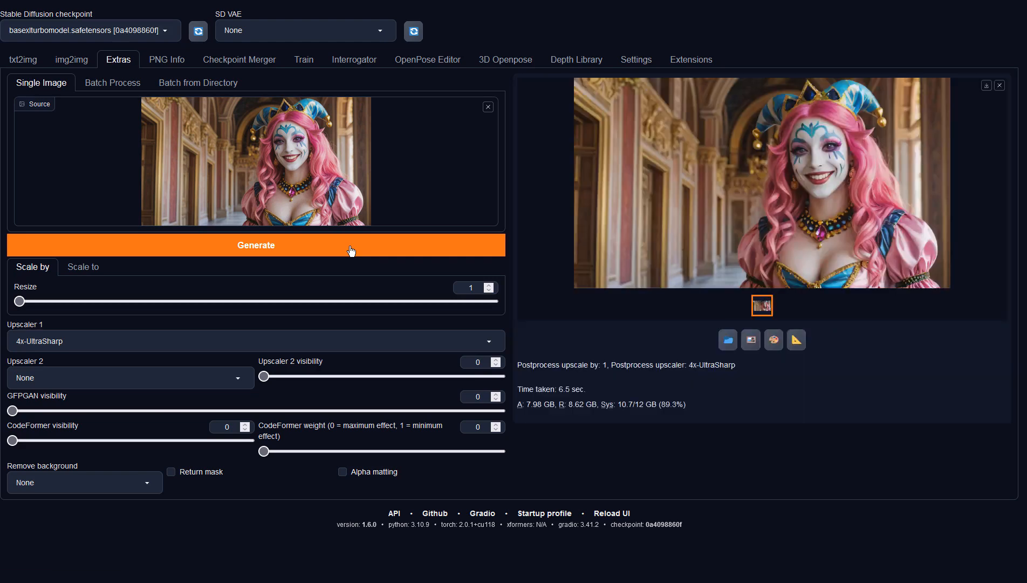
click(697, 238)
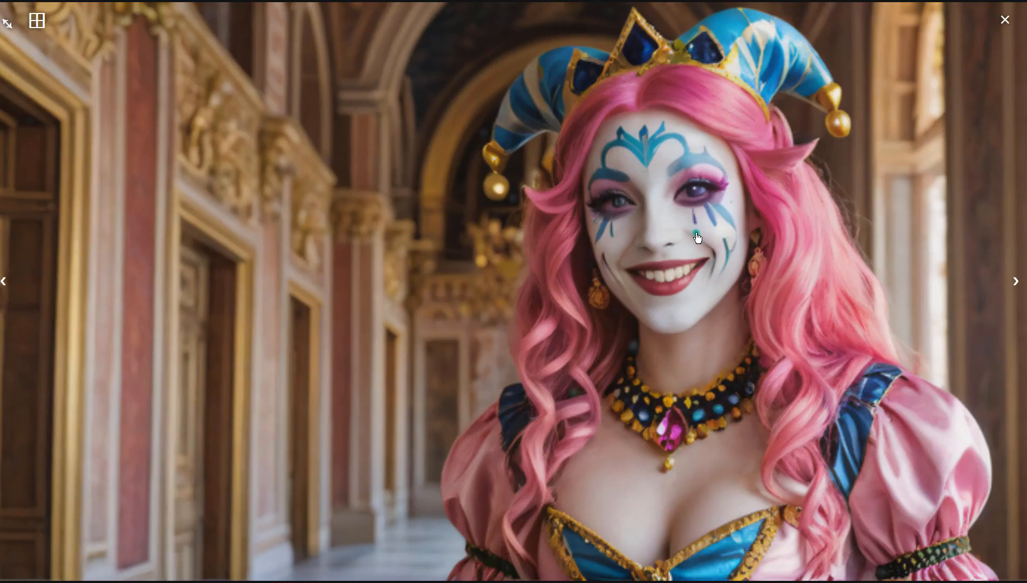
click(828, 245)
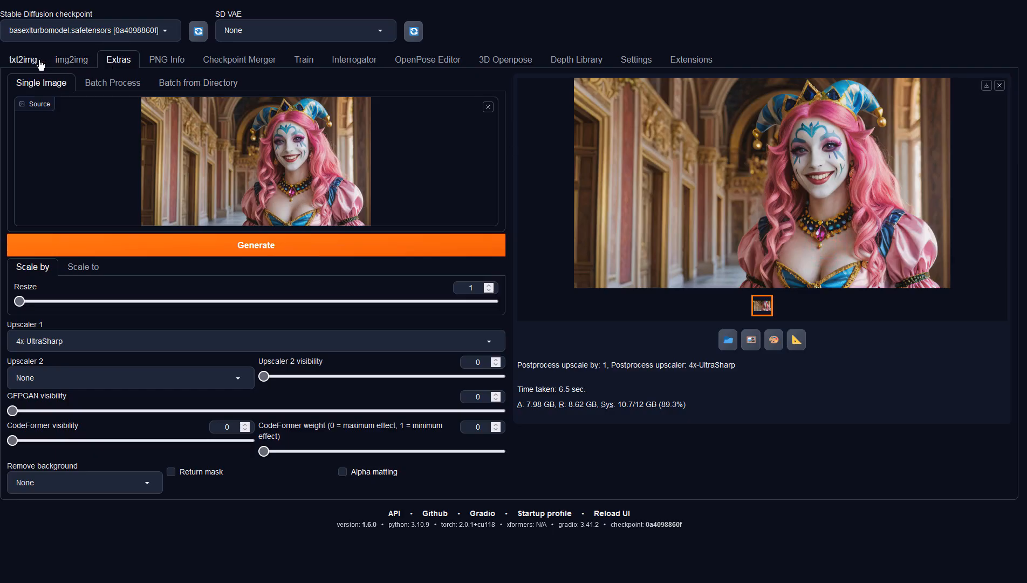
Make the blue-hatted jester result the img2img input, generate a variation from it, and view the output enlarged.
click(73, 59)
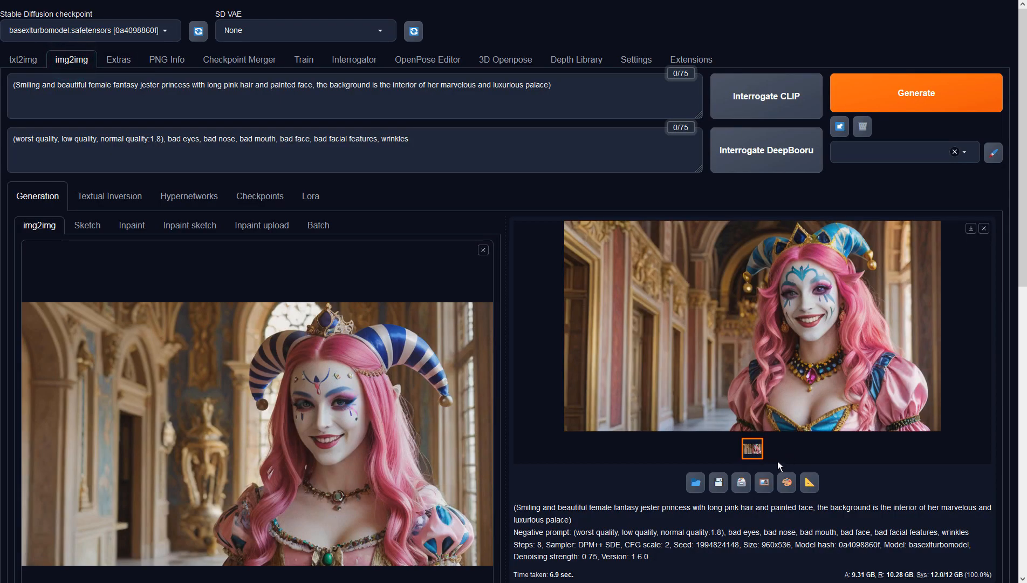
click(764, 482)
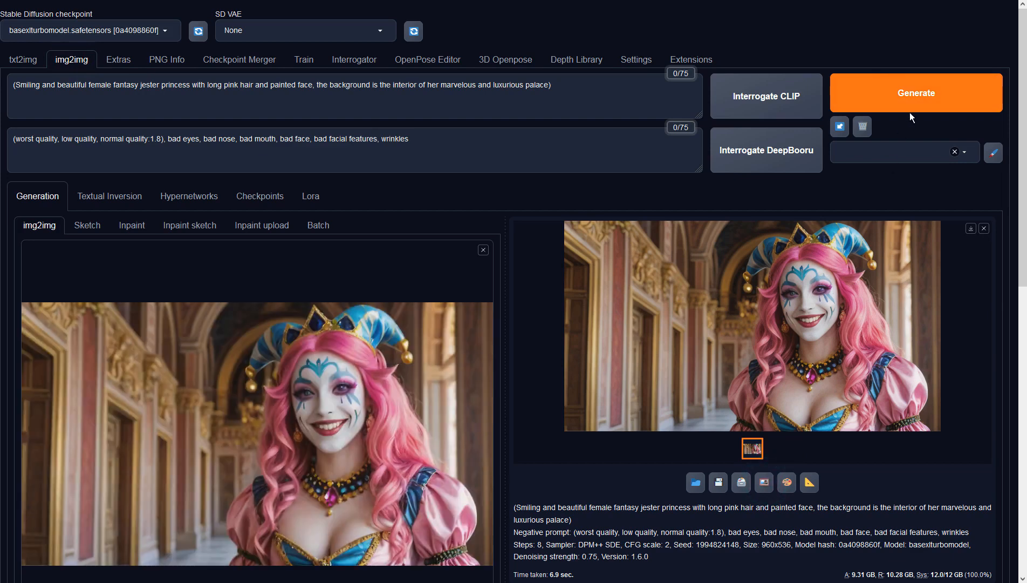
click(909, 113)
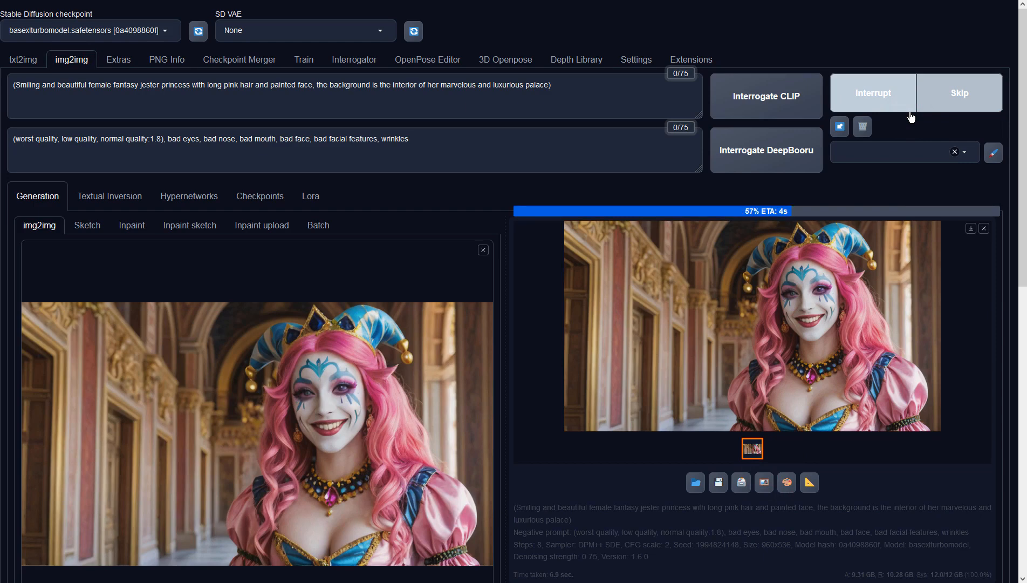
click(878, 226)
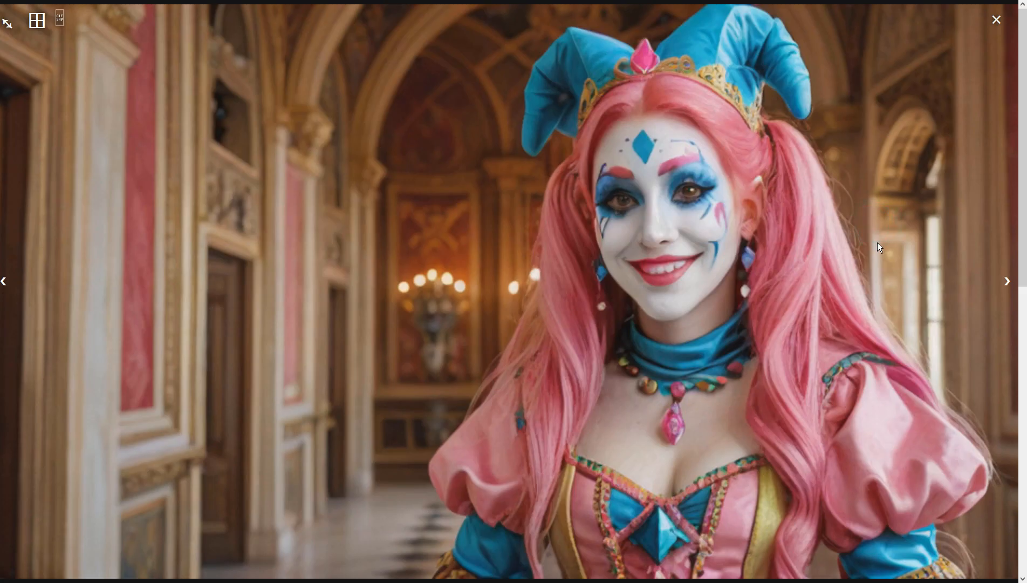
click(878, 242)
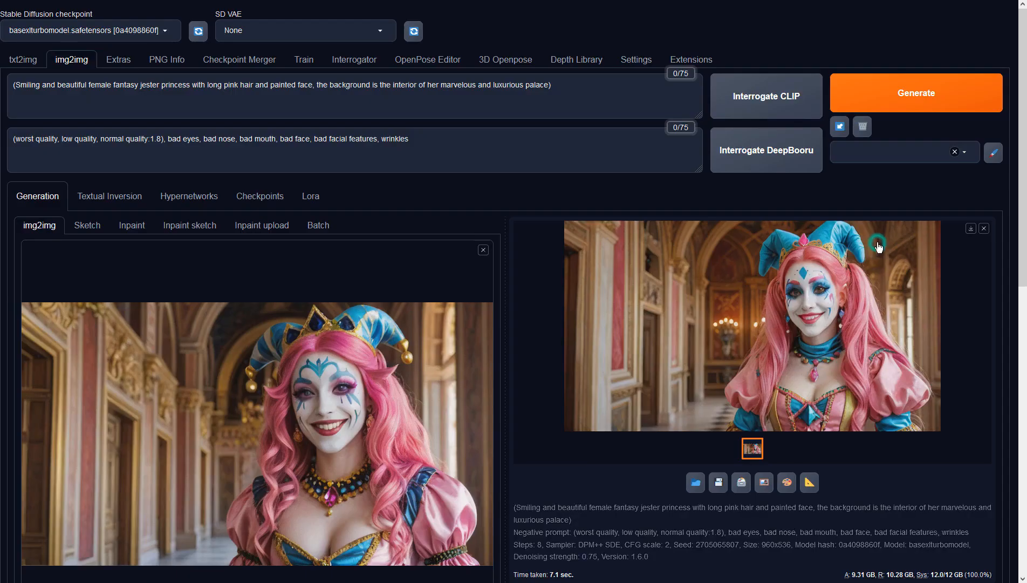
Generate two more img2img variations from the same blue-hatted jester image and view each one enlarged.
click(848, 103)
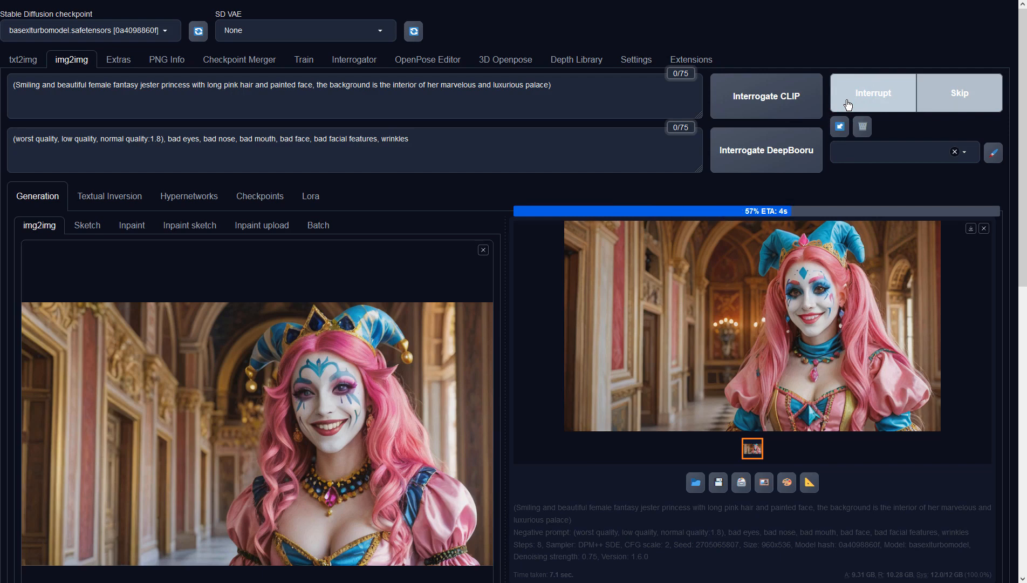
click(850, 296)
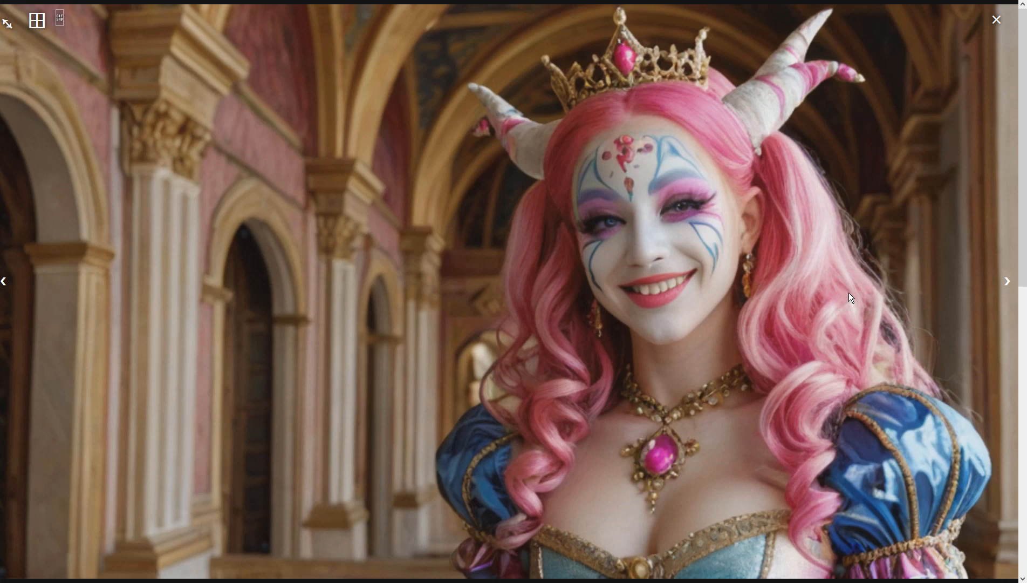
click(851, 297)
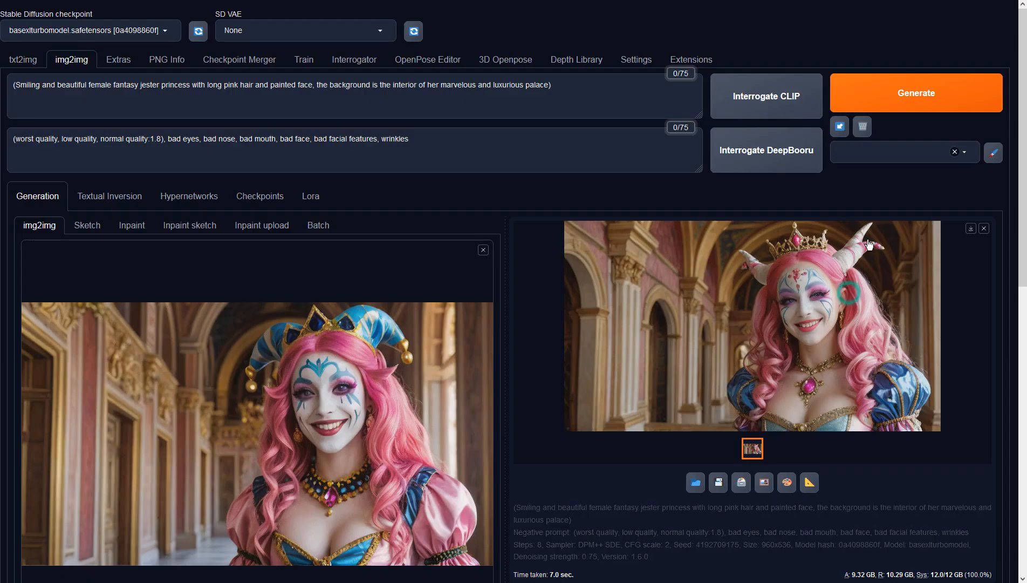
click(900, 98)
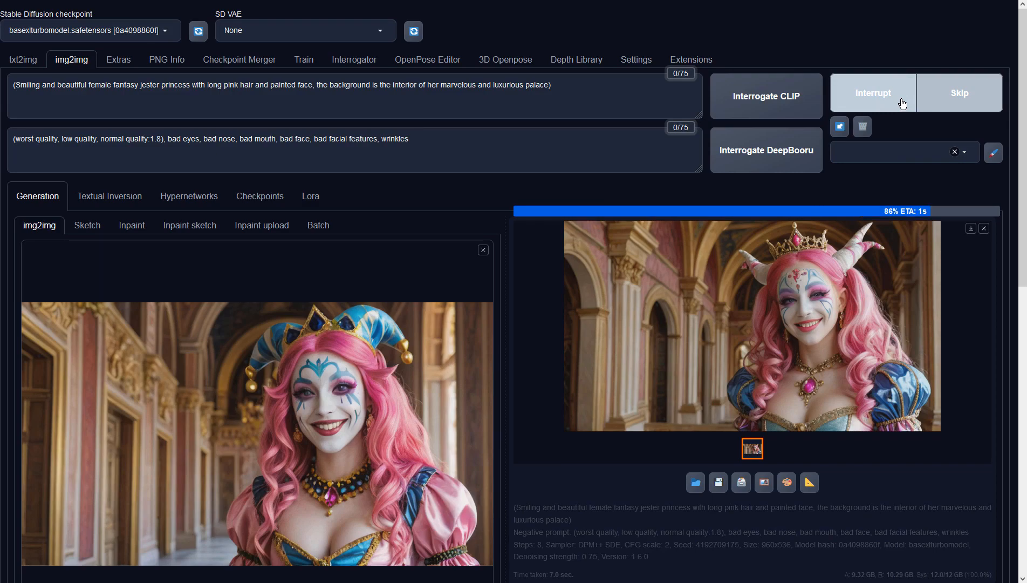
click(876, 294)
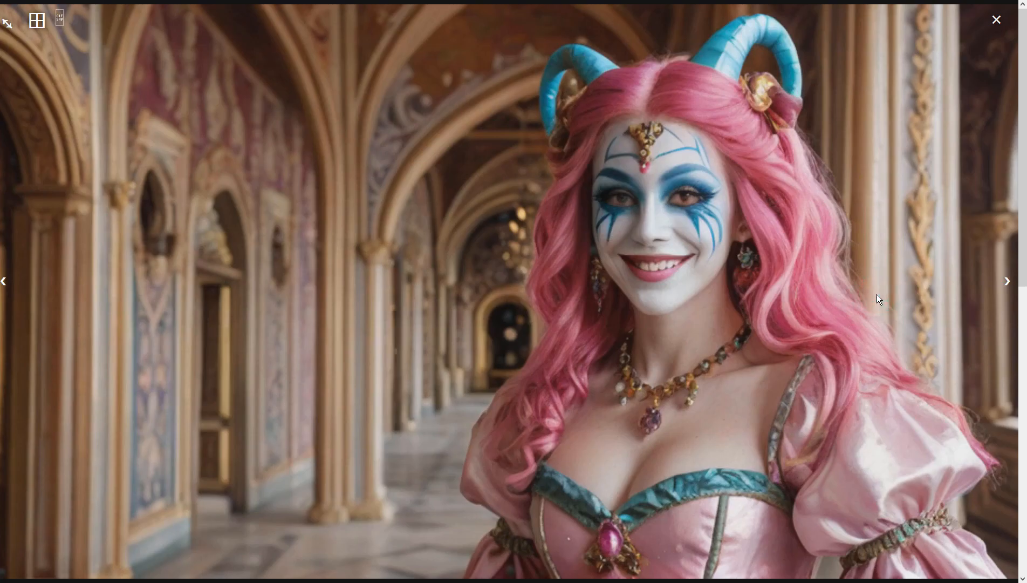
click(876, 294)
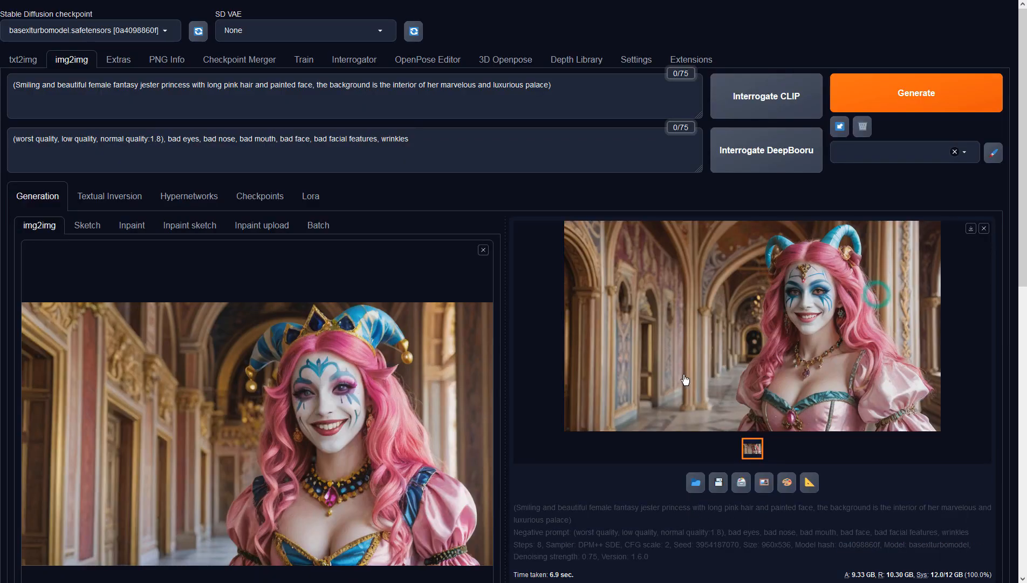
Set the img2img denoising strength to 0.9, generate a new image, and inspect it enlarged.
scroll(366, 458, down, 4)
scroll(365, 458, down, 3)
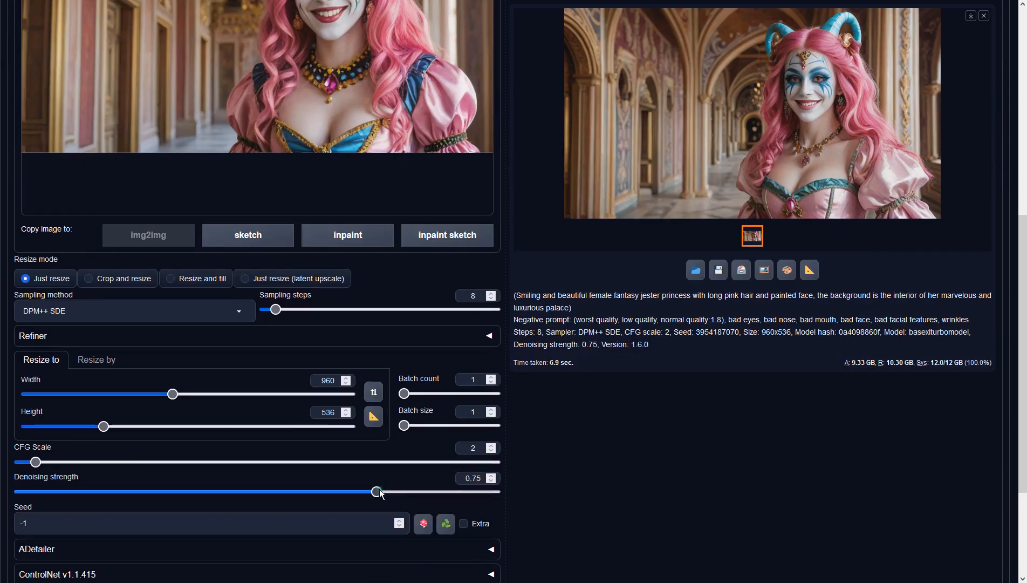
drag(379, 492, 439, 498)
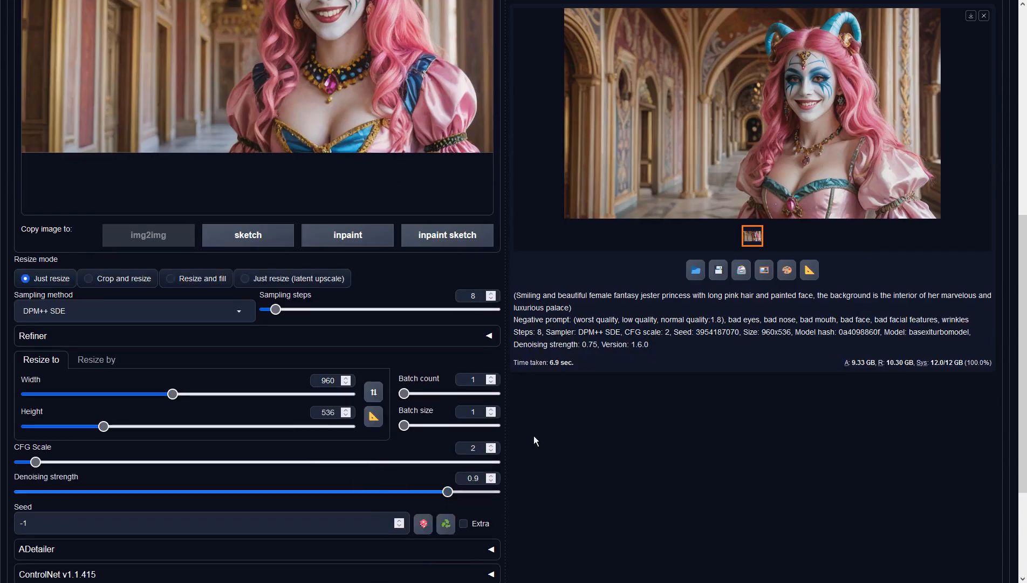
click(728, 367)
scroll(739, 370, up, 3)
scroll(739, 369, up, 1)
click(923, 94)
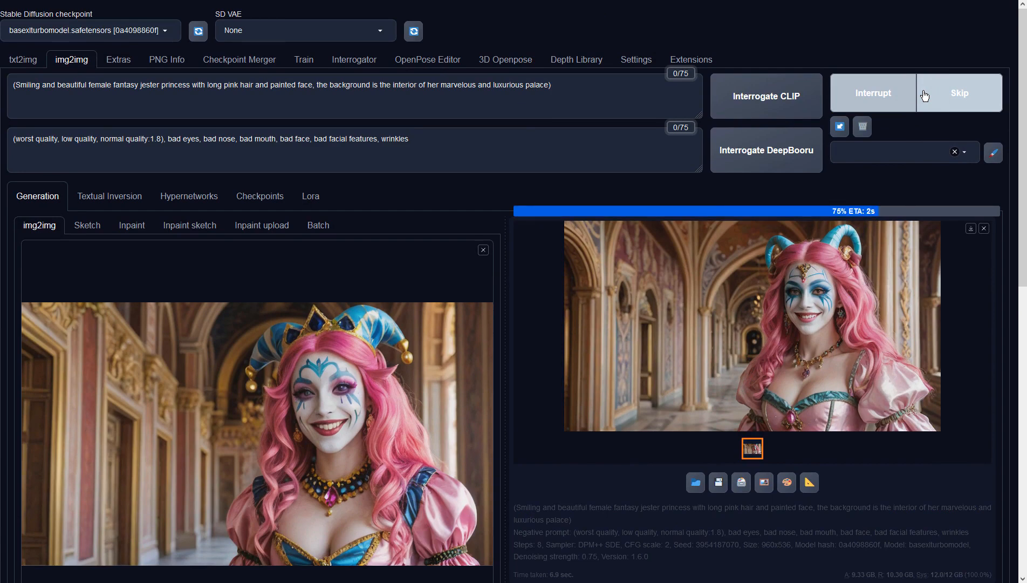
click(878, 286)
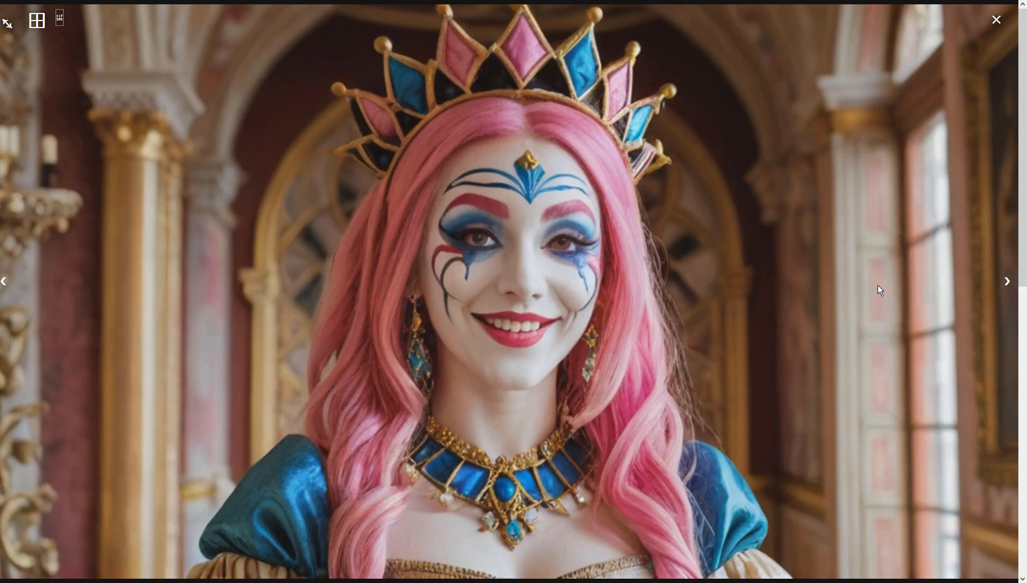
click(877, 285)
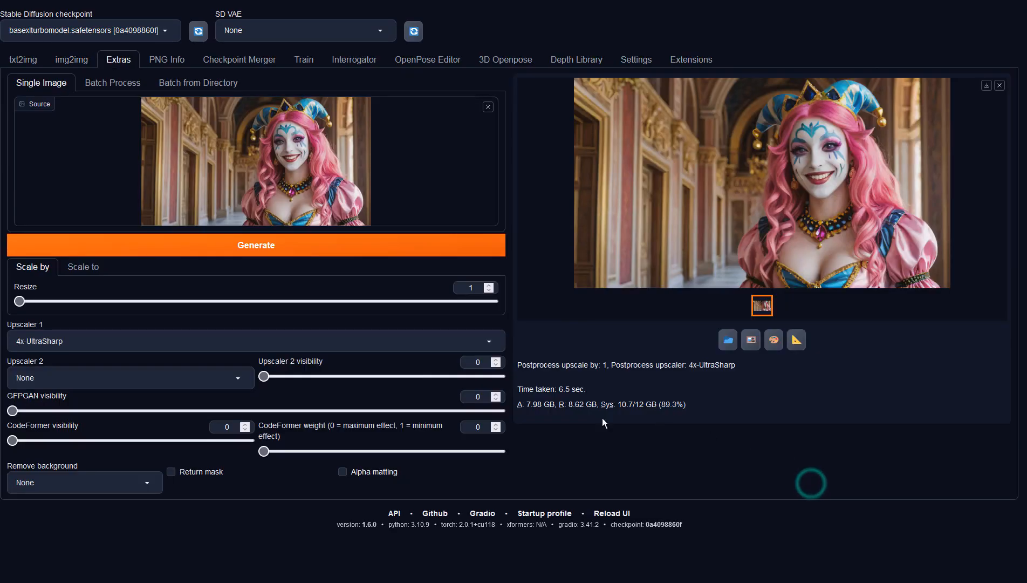
Process the princess image with the diamond-pattern crown in Extras using 4x-UltraSharp at Resize 1, and view the output enlarged.
click(295, 245)
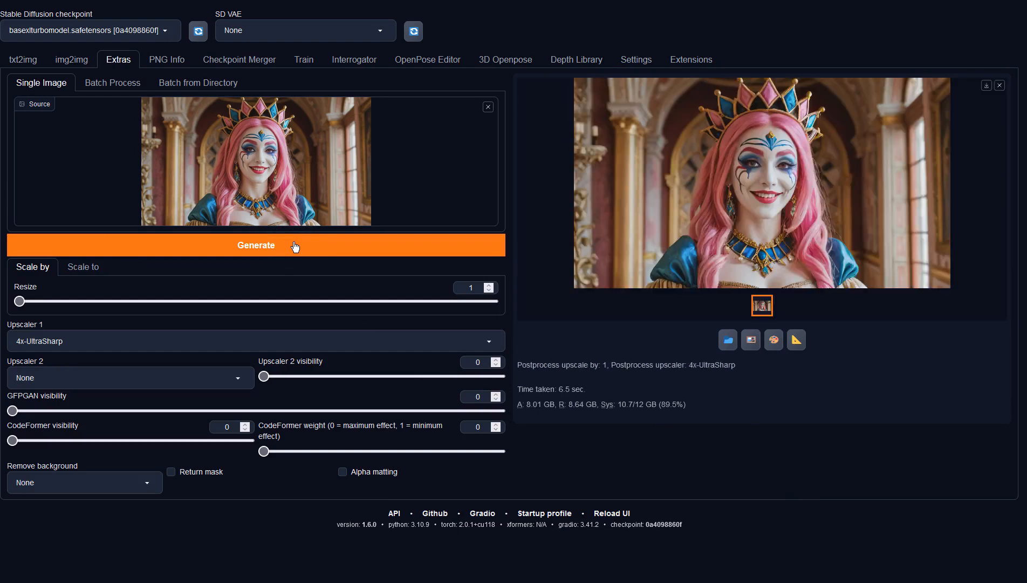
click(617, 230)
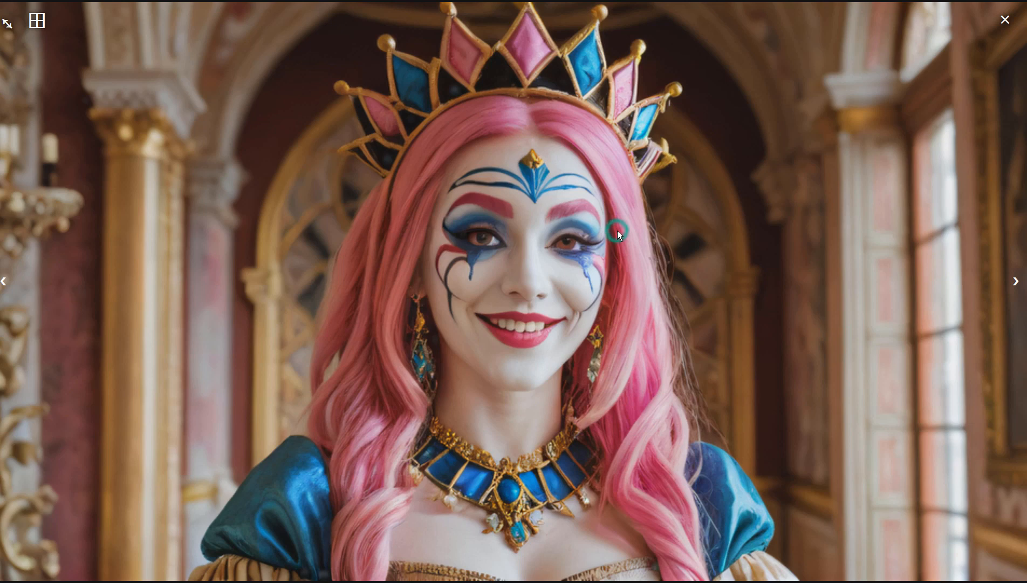
click(663, 236)
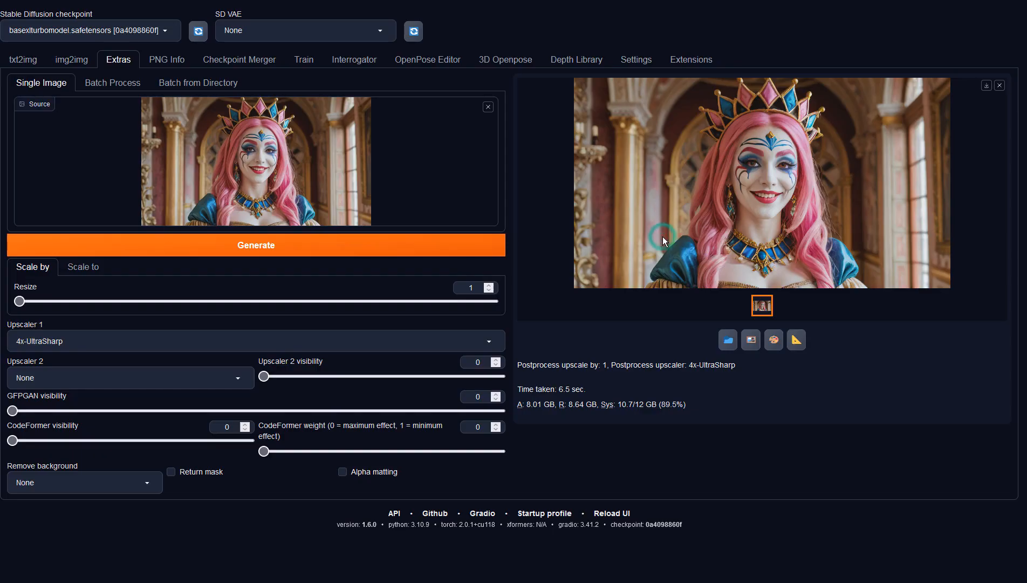
Use the diamond-crowned princess as the img2img input, generate variations at denoising strength 0.9, and enlarge the result.
click(88, 62)
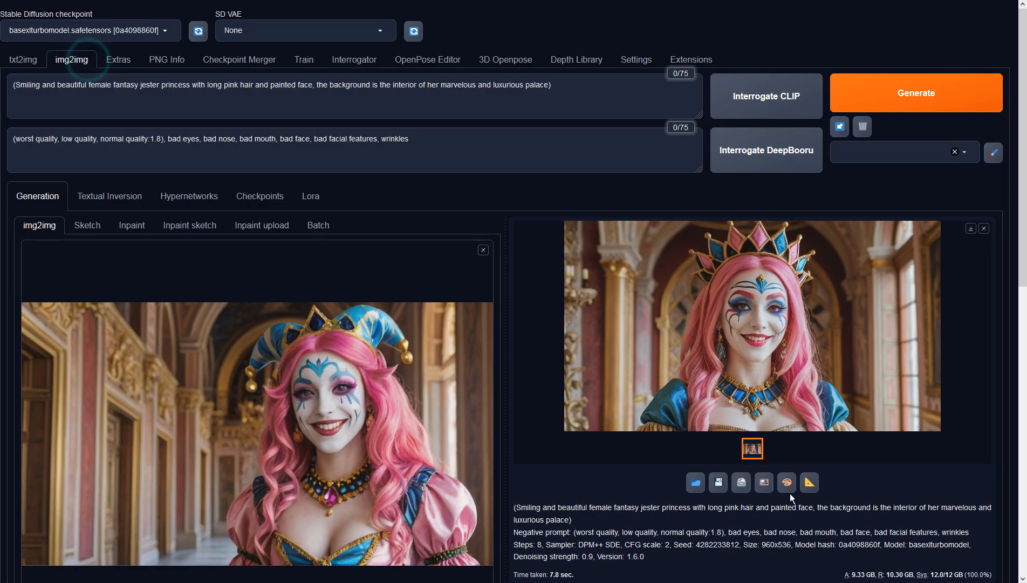
click(900, 96)
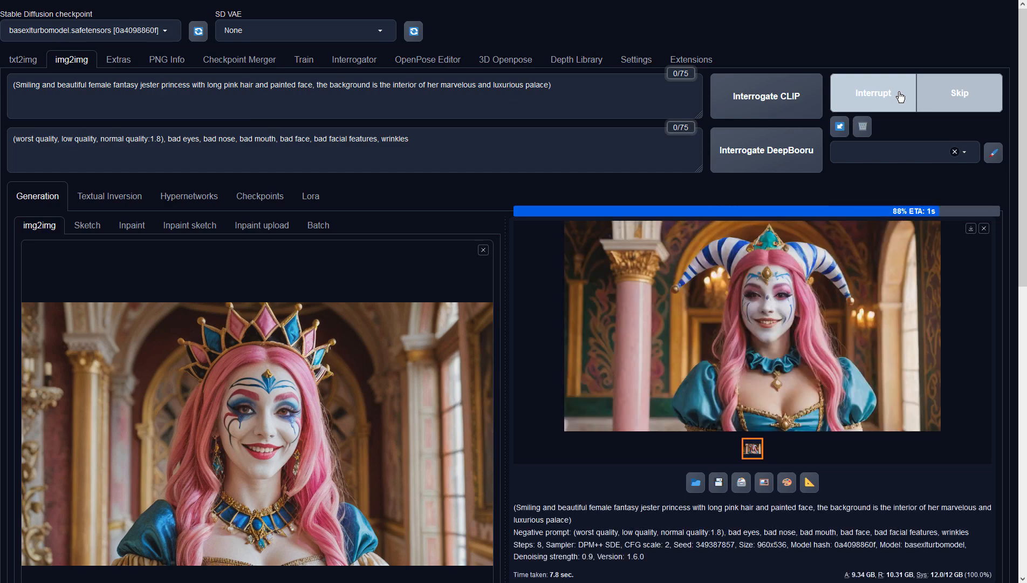
click(889, 279)
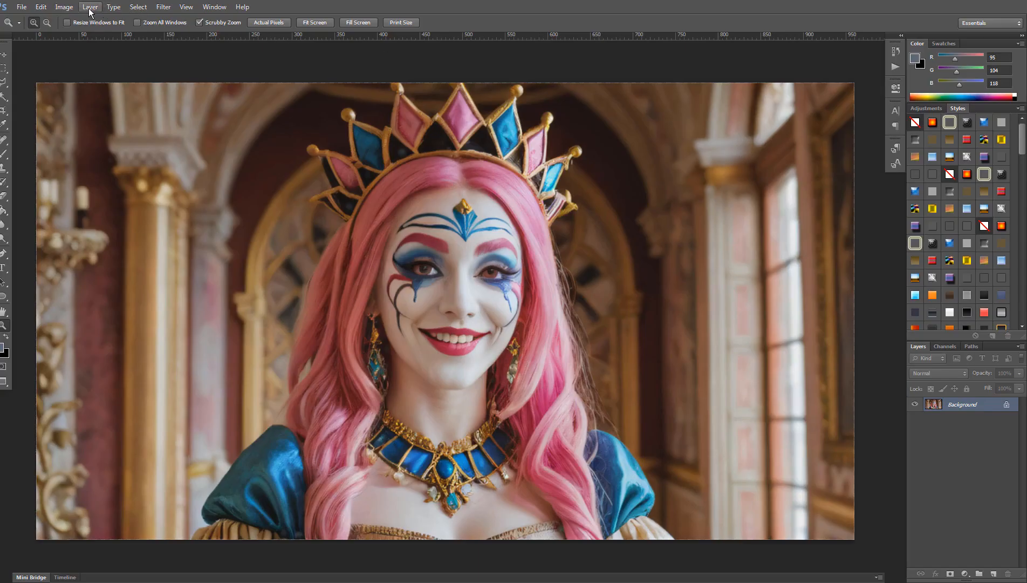
In Photoshop, apply a Vibrance adjustment to the diamond-crowned princess image with Vibrance at +100 and increased Saturation.
click(64, 7)
mouse_move(76, 25)
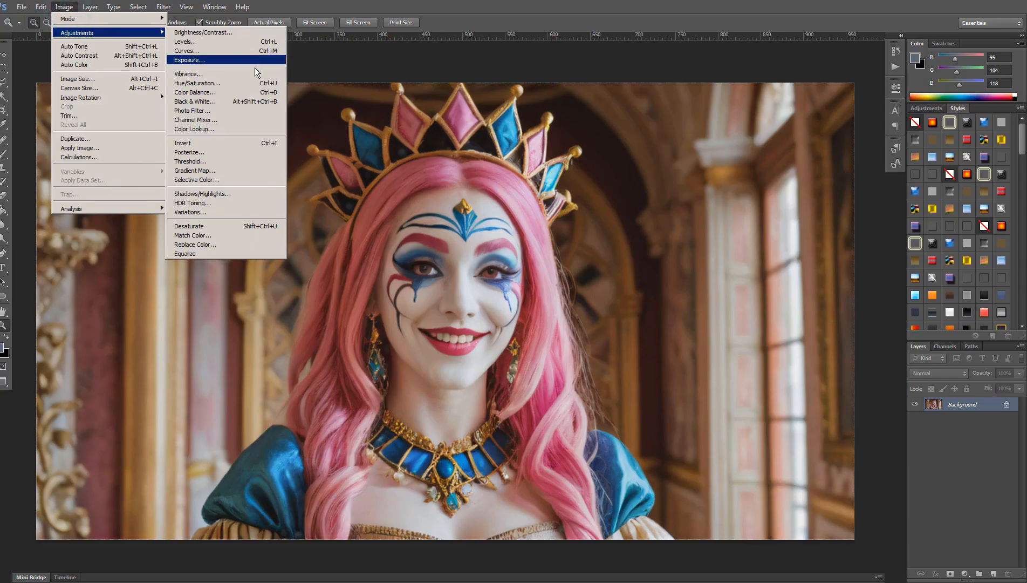
click(227, 76)
drag(776, 269, 829, 270)
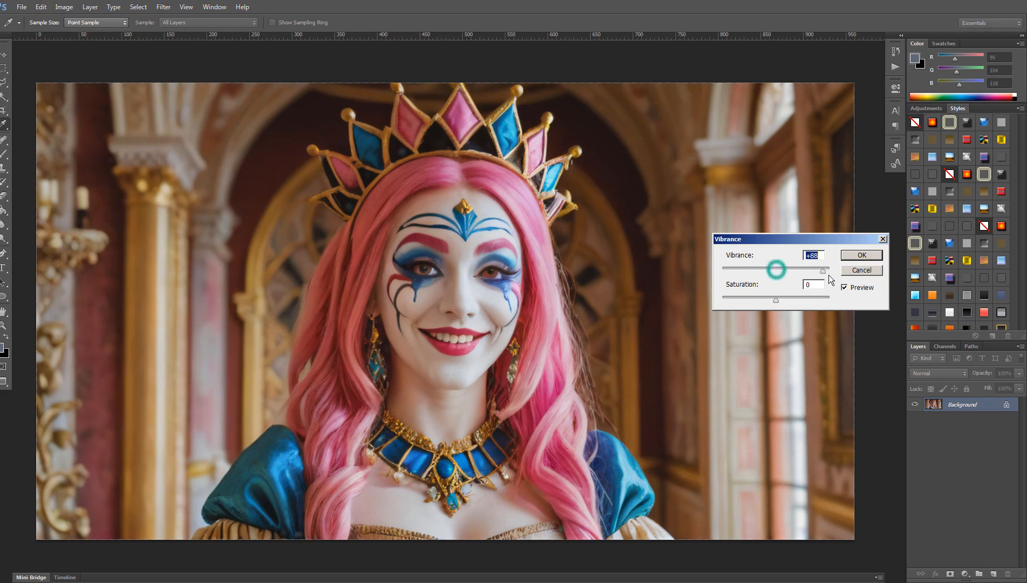
click(778, 300)
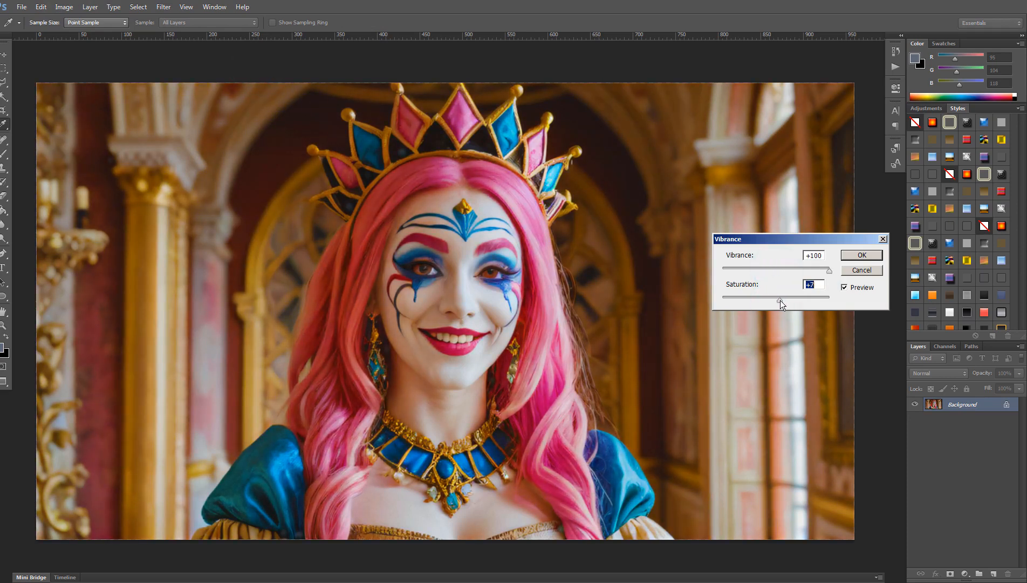
drag(781, 300, 787, 301)
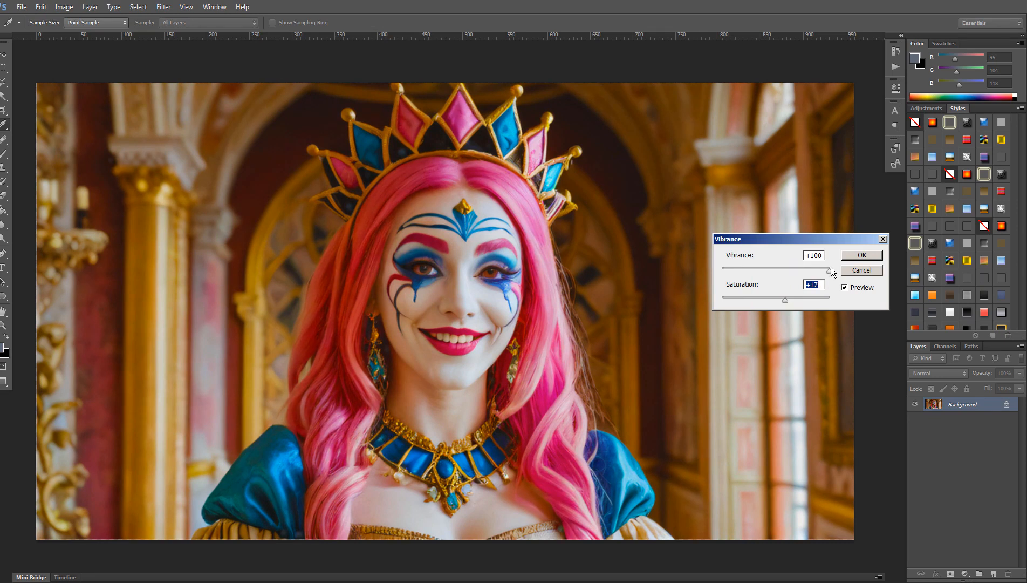
drag(829, 270, 793, 300)
click(873, 255)
key(z)
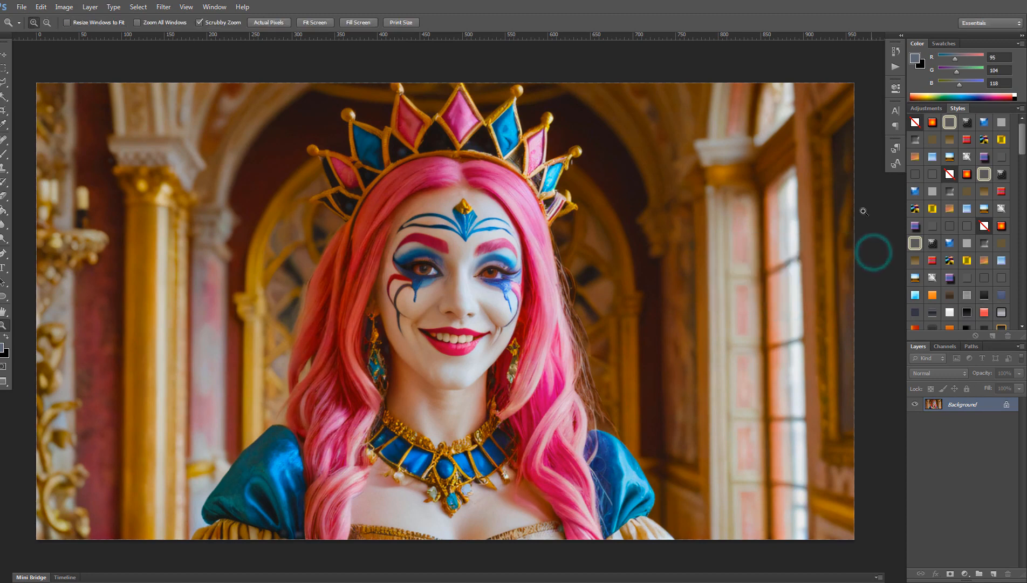
Apply the Auto Contrast and Auto Tone corrections to the princess image, and try Auto Color.
click(65, 7)
click(76, 48)
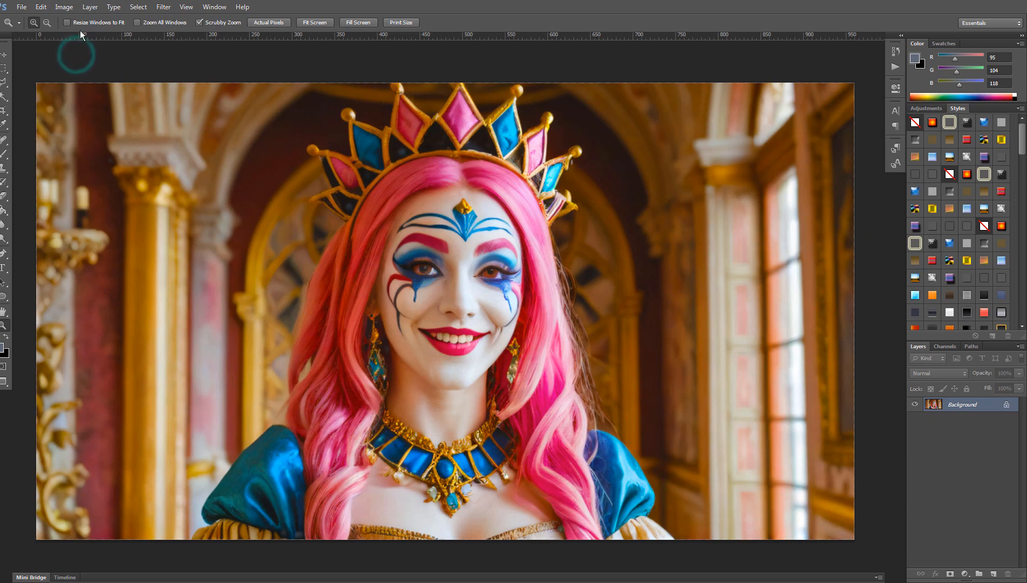
click(64, 7)
click(72, 47)
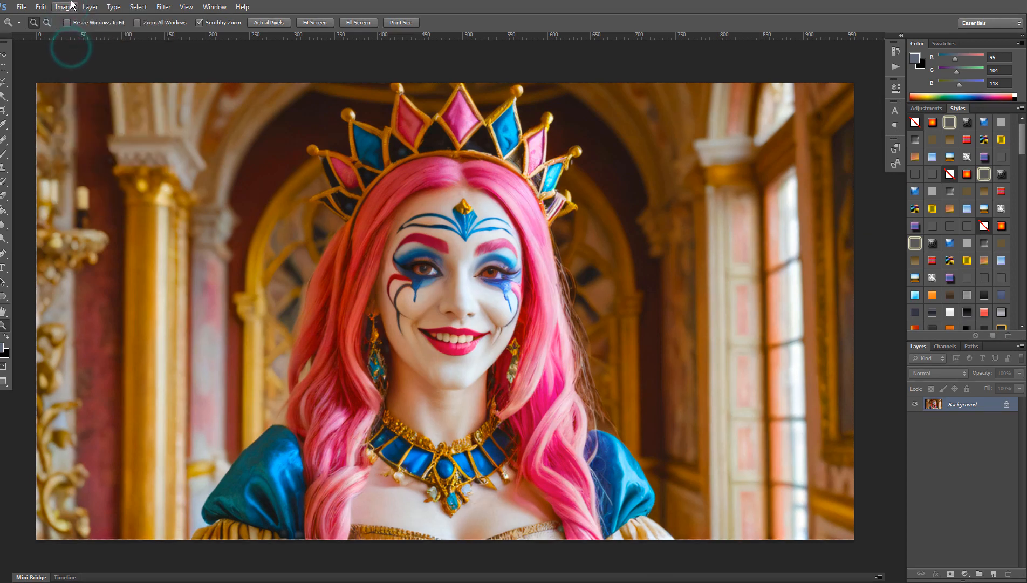
click(65, 7)
click(74, 65)
Compare the original image with the Auto Tone state by switching repeatedly between them in the edit history.
click(896, 51)
click(816, 56)
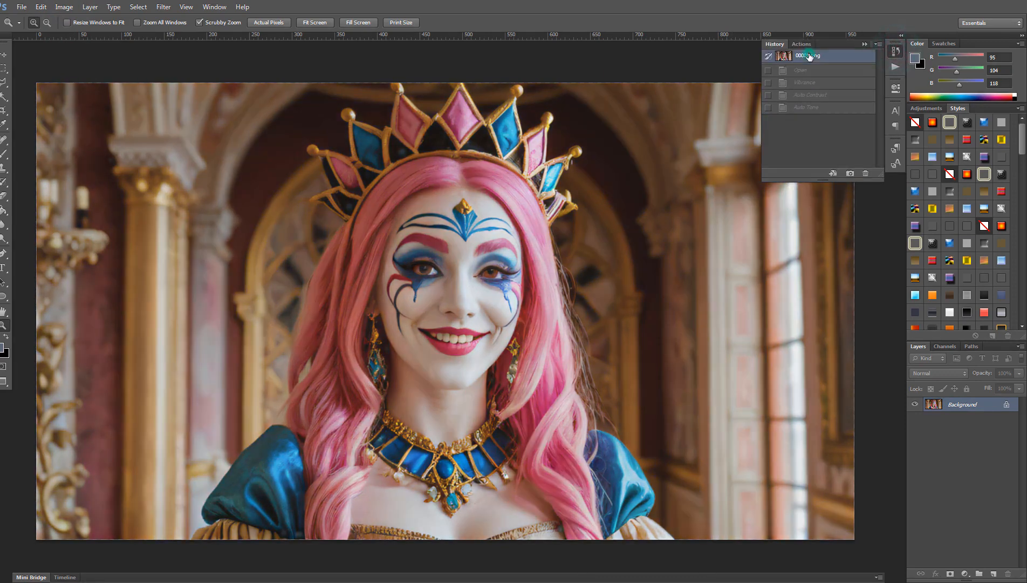
click(819, 108)
click(812, 56)
click(818, 108)
click(817, 56)
click(820, 108)
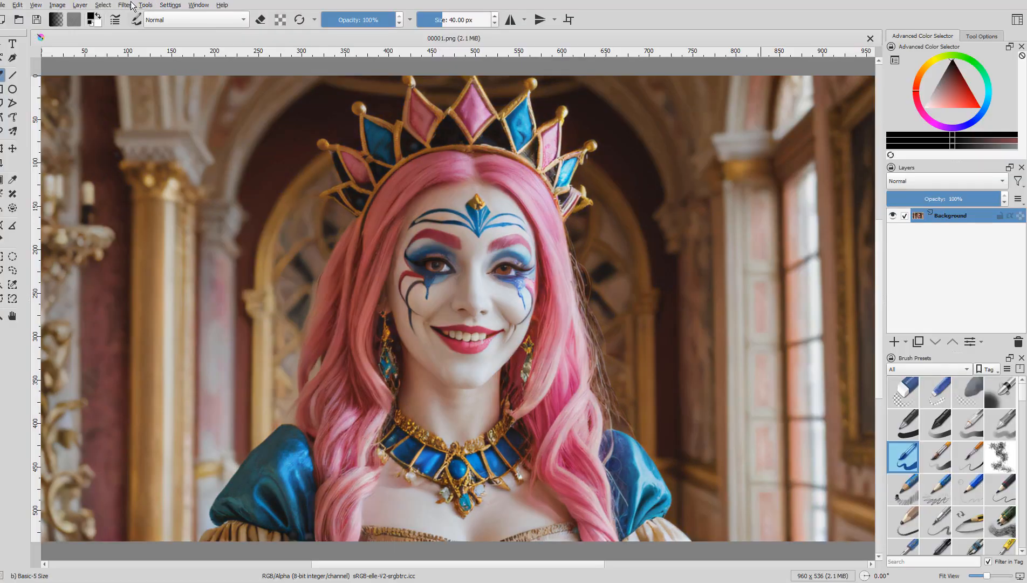
In Krita, try the Auto Contrast filter on the diamond-crowned princess image and undo it.
click(125, 5)
mouse_move(144, 44)
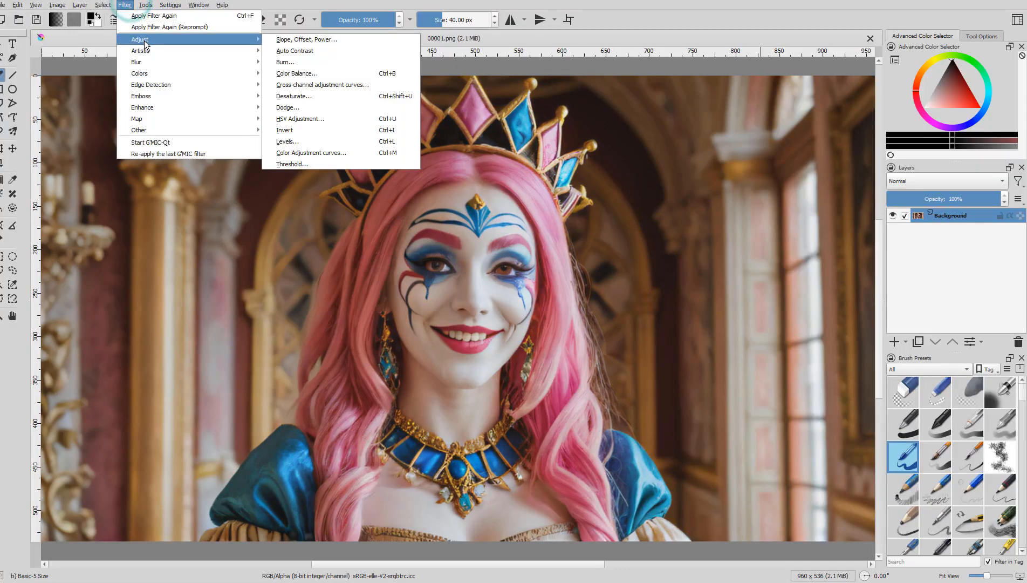
click(311, 54)
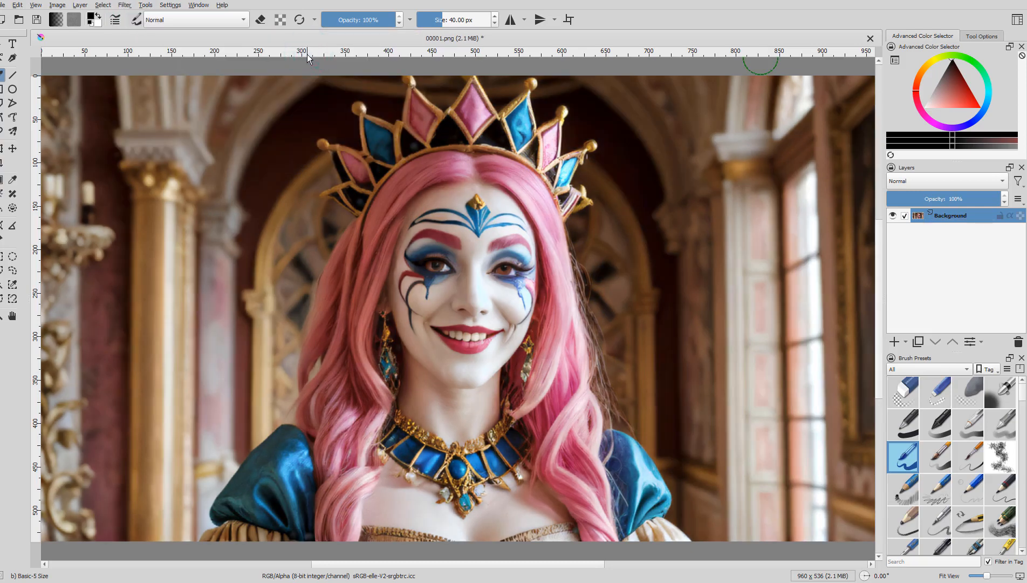
key(ctrl+z)
Apply a cross-channel color adjustment to Saturation driven by Lightness, raising the curve's dark end to an output of 54.
click(124, 5)
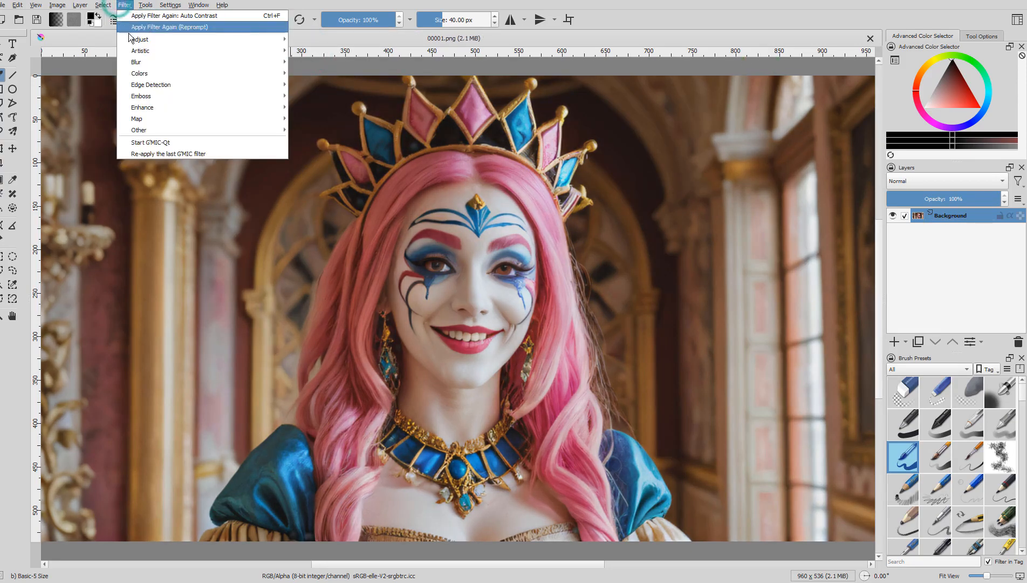
mouse_move(161, 40)
click(405, 86)
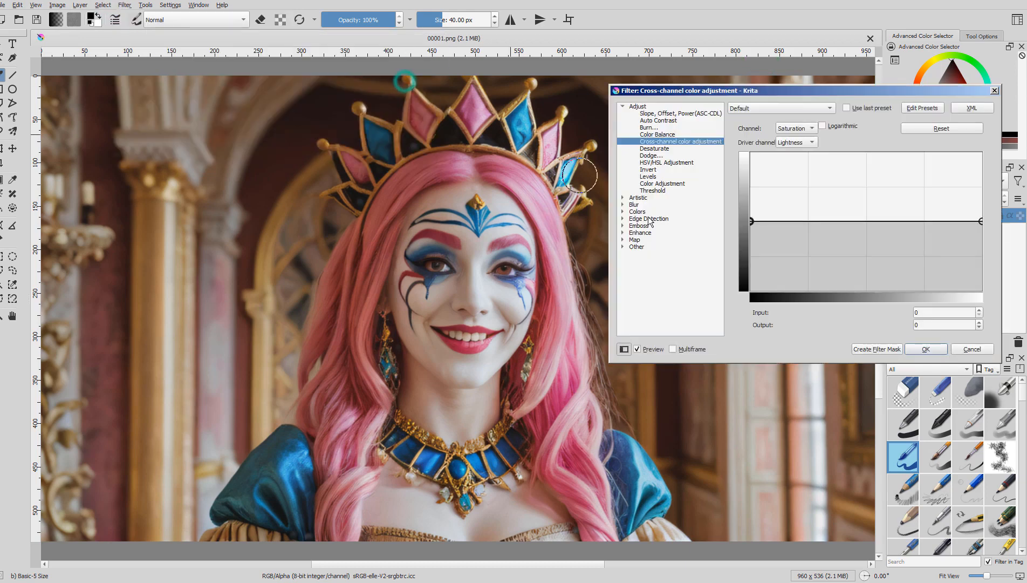
click(752, 220)
drag(752, 220, 751, 184)
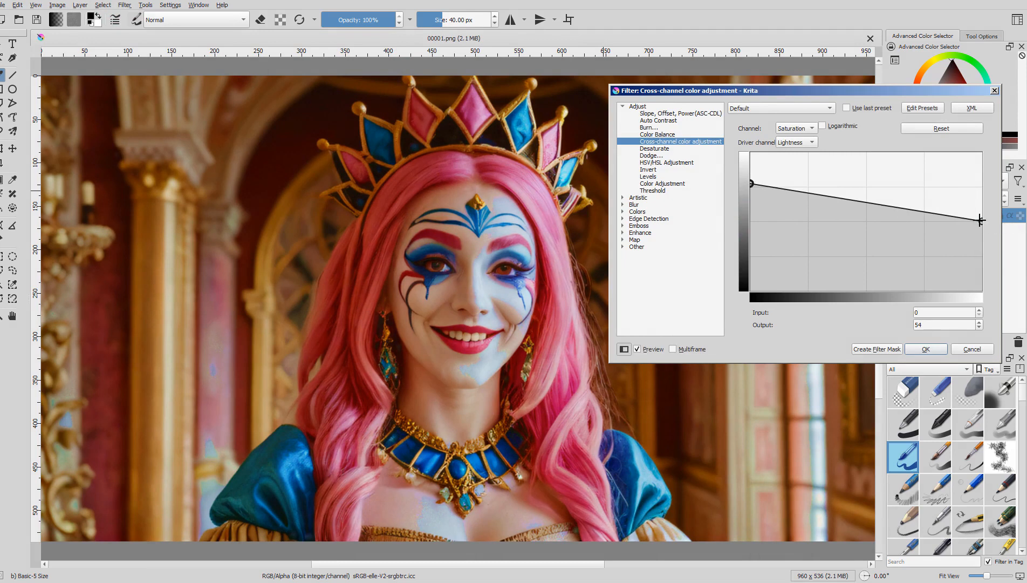
drag(981, 221, 982, 222)
click(941, 349)
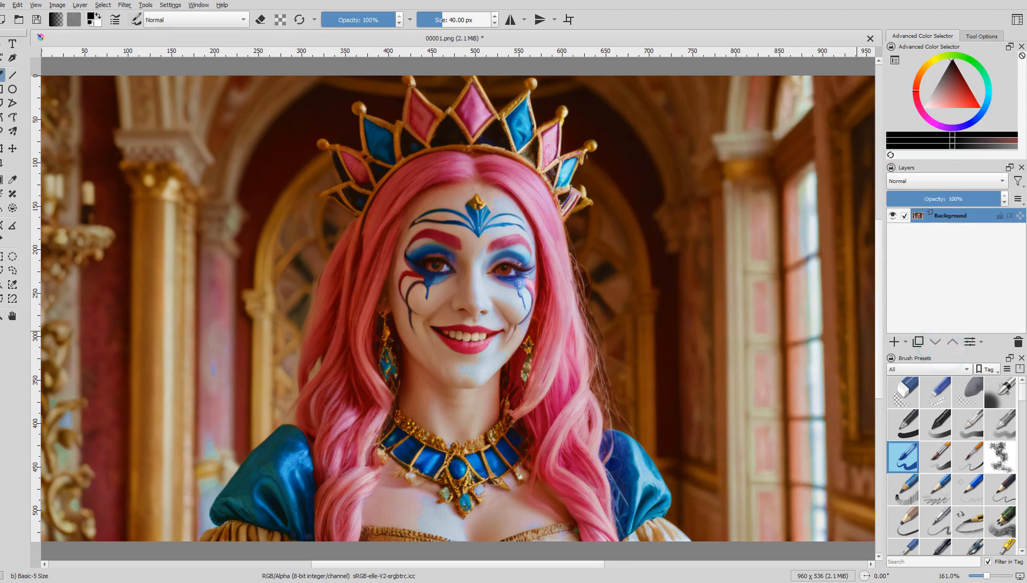
Compare the image before and after the cross-channel color adjustment by undoing and redoing it twice.
key(ctrl+z)
key(ctrl+shift+z)
key(ctrl+z)
key(ctrl+shift+z)
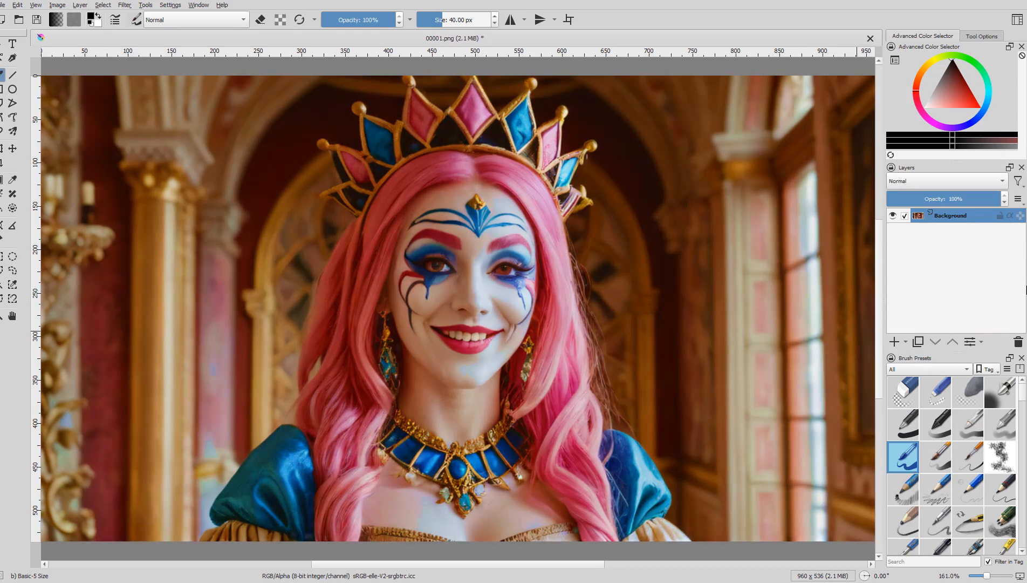